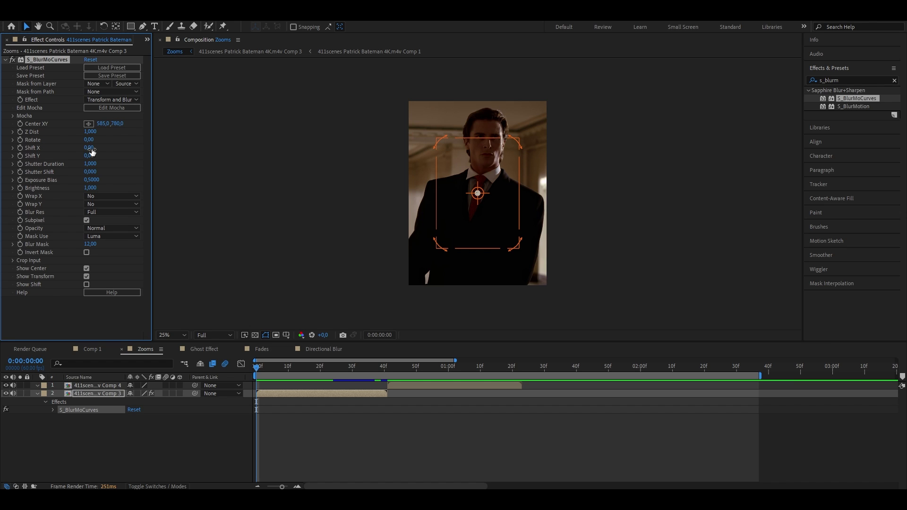
- Keyframe S_BlurMoCurves Z Dist from 1.000 at the first frame down to 0,8 at frame 41
left_click(262, 367)
left_click_drag(261, 367, 251, 368)
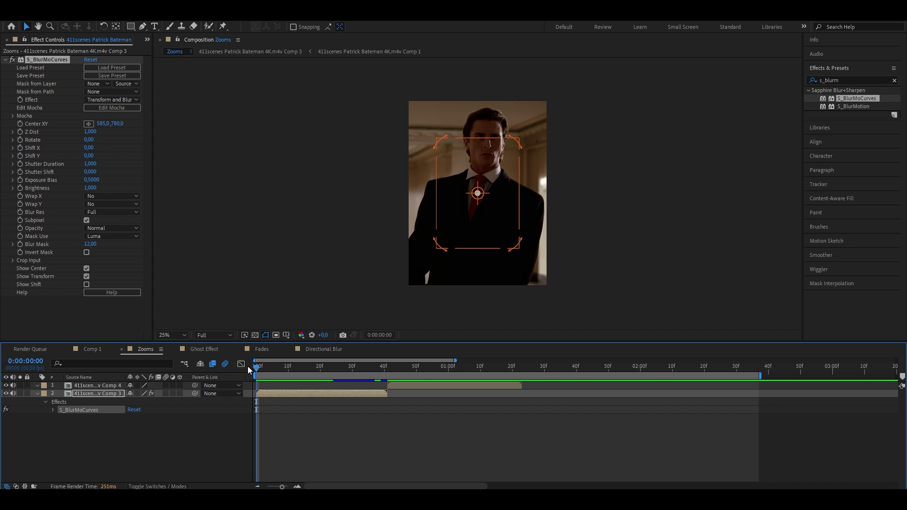
left_click(22, 135)
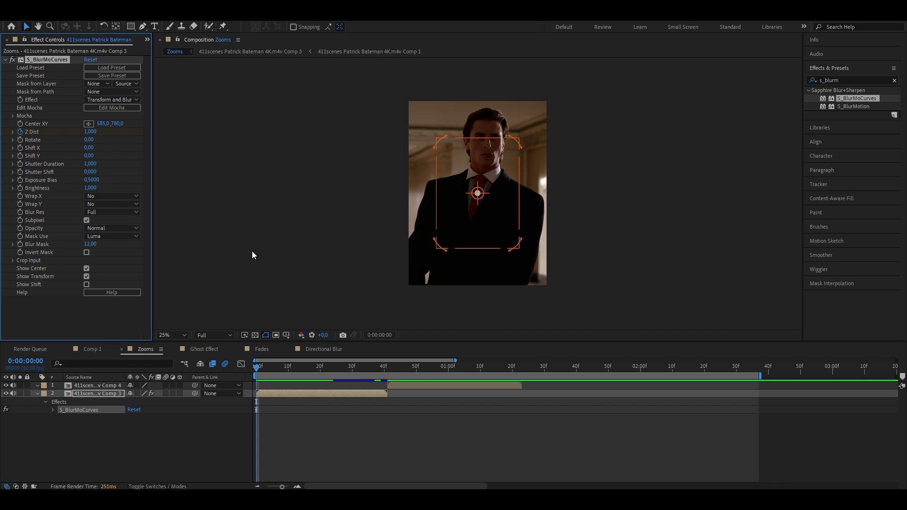
left_click(387, 367)
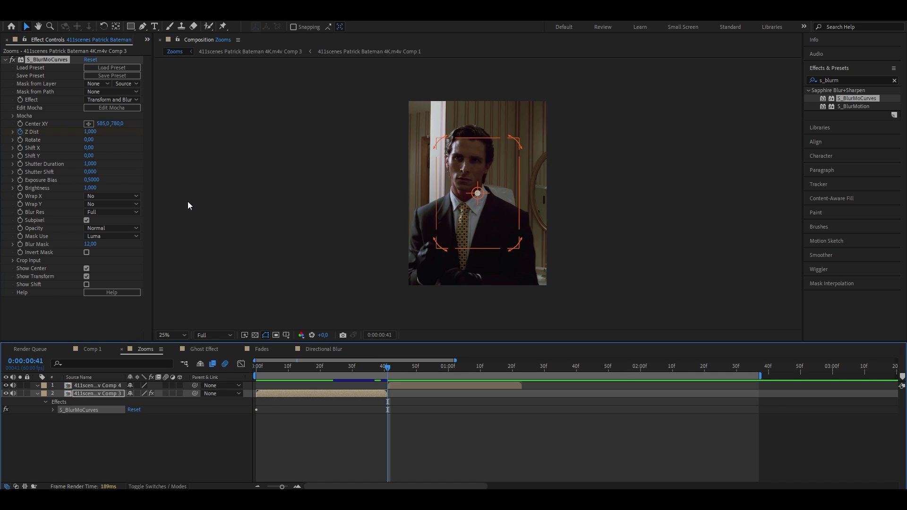
left_click(91, 132)
type("0,8")
key("Return")
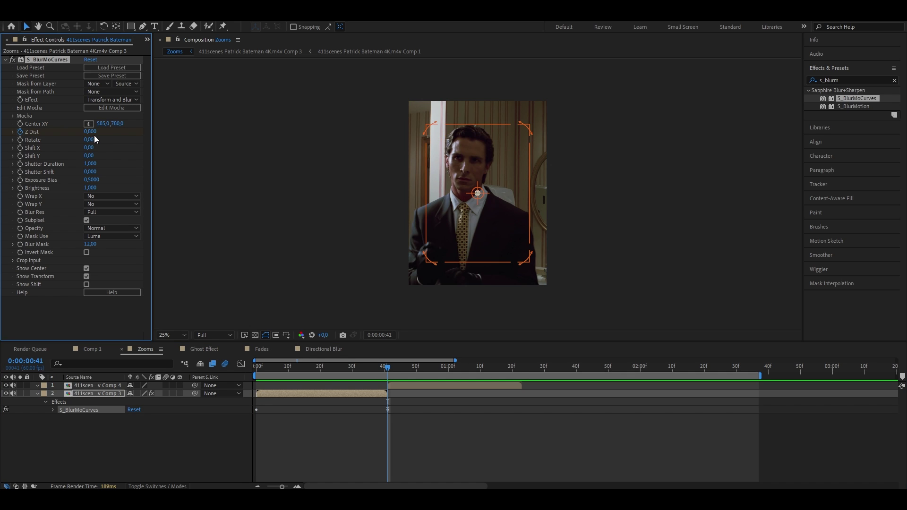
left_click(371, 394)
key("u")
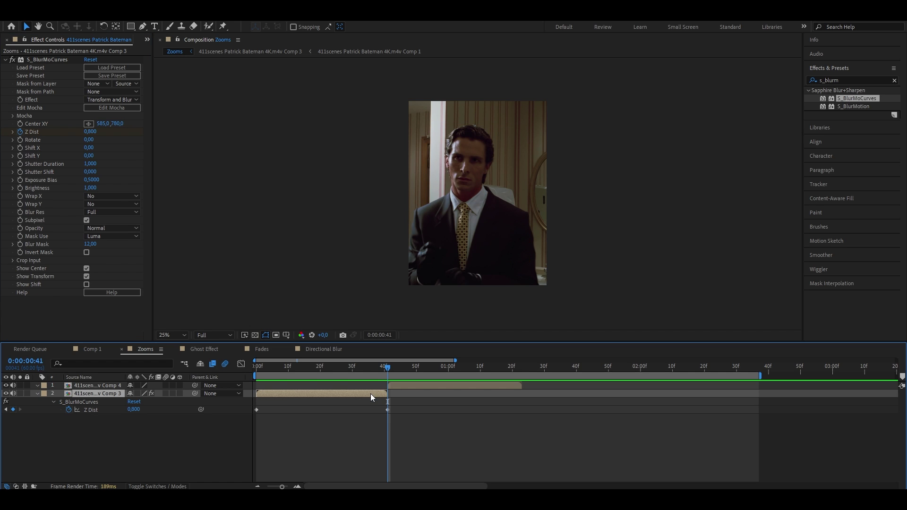
left_click_drag(367, 370, 263, 365)
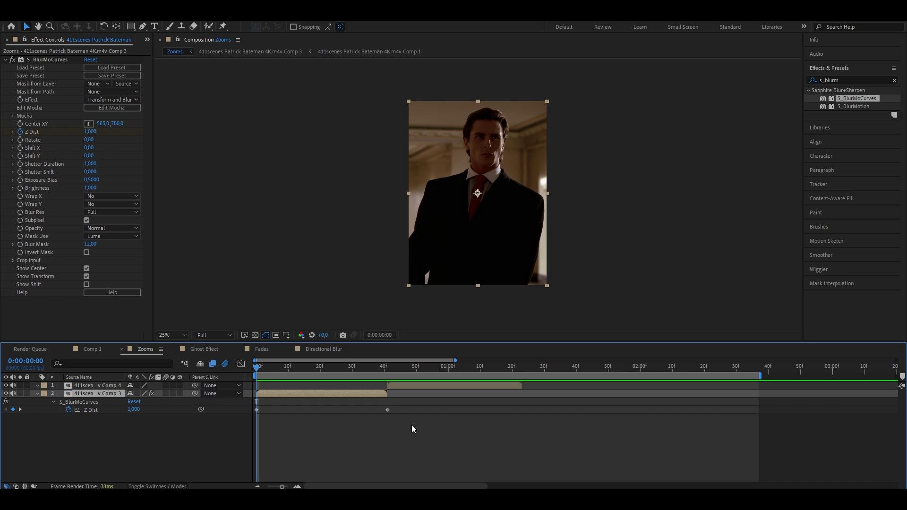
- Apply Easy Ease to both Z Dist keyframes
left_click_drag(412, 424, 254, 402)
right_click(257, 411)
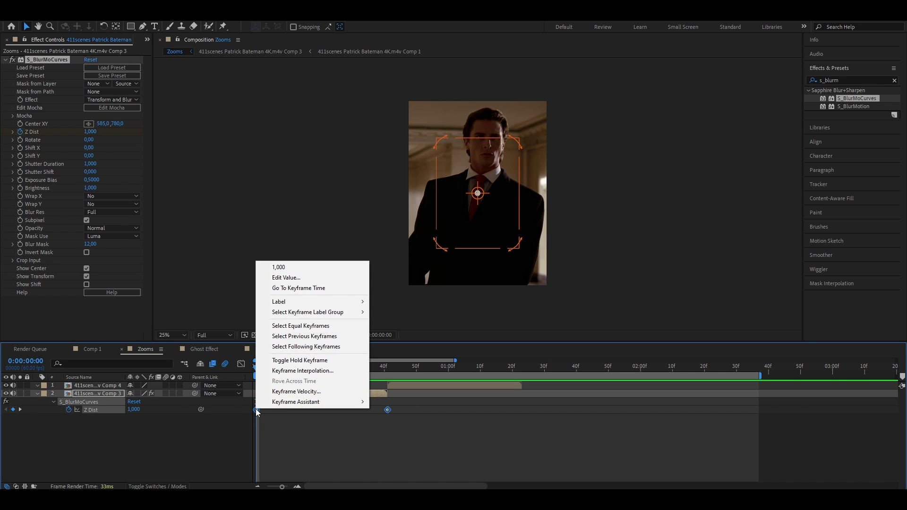
mouse_move(271, 403)
left_click(396, 433)
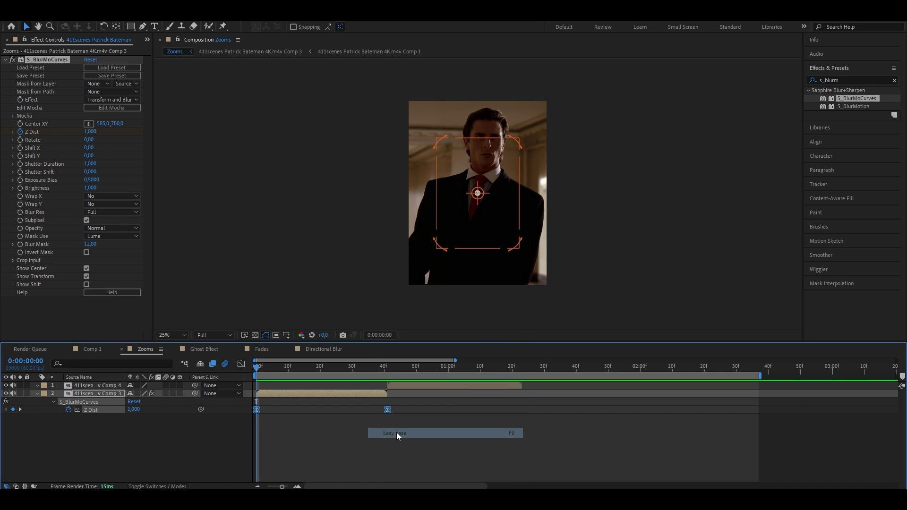
- In the Graph Editor, pull the bezier handles for a fast start and long slow settle
left_click(241, 366)
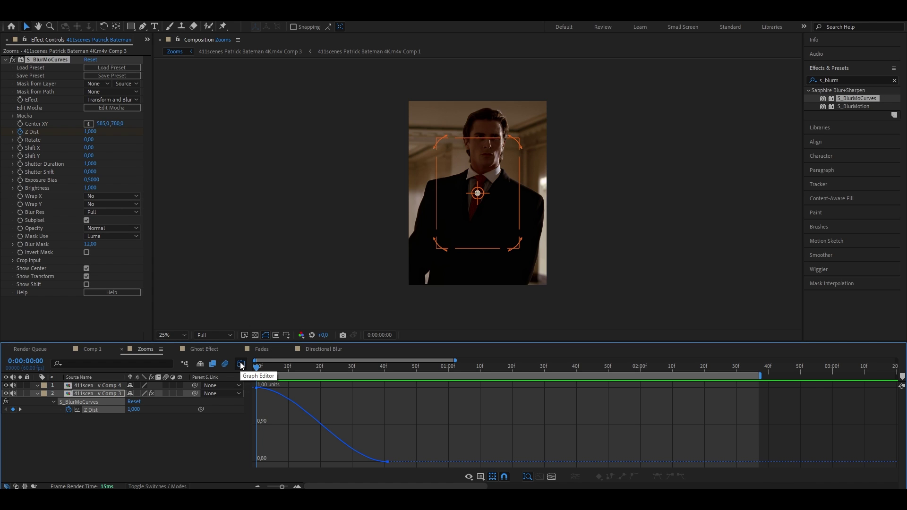
left_click(258, 390)
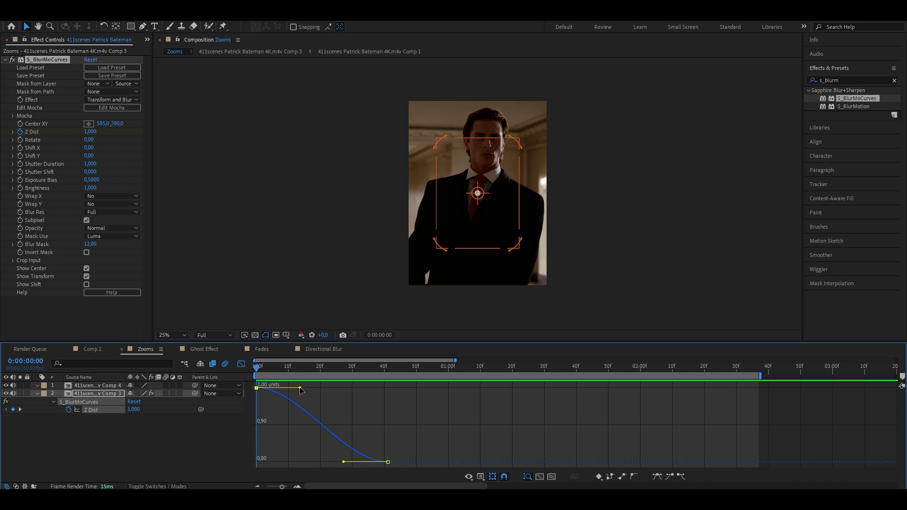
left_click_drag(301, 391, 274, 427)
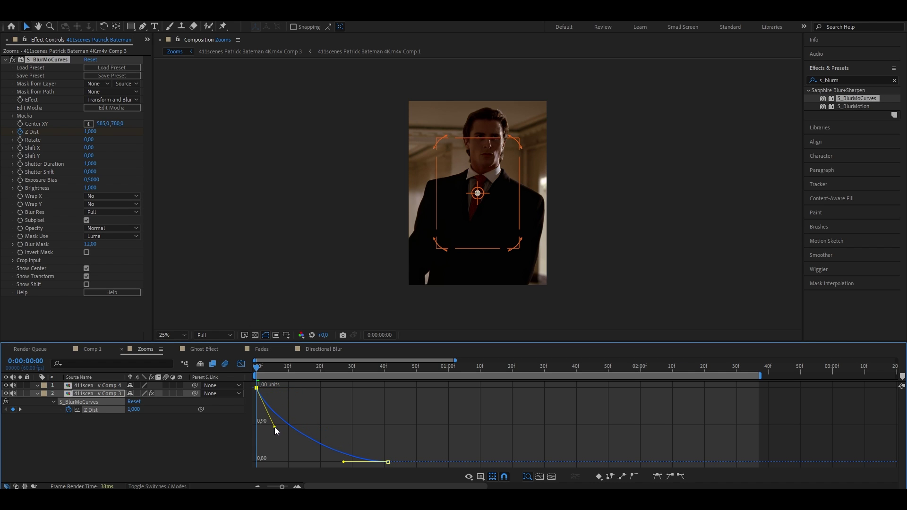
left_click_drag(345, 458, 360, 420)
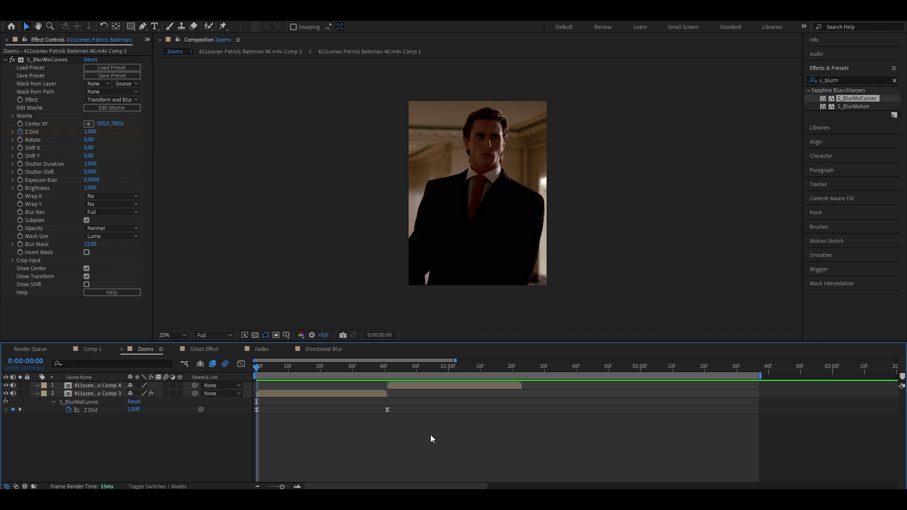
- Paste the first clip's Z Dist zoom keyframes onto the second clip at frame 41
left_click_drag(407, 419, 259, 413)
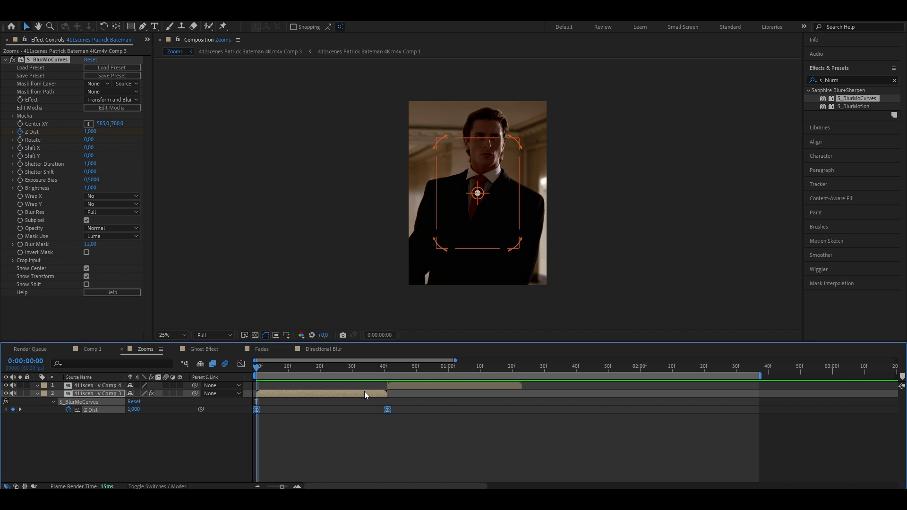
key("k")
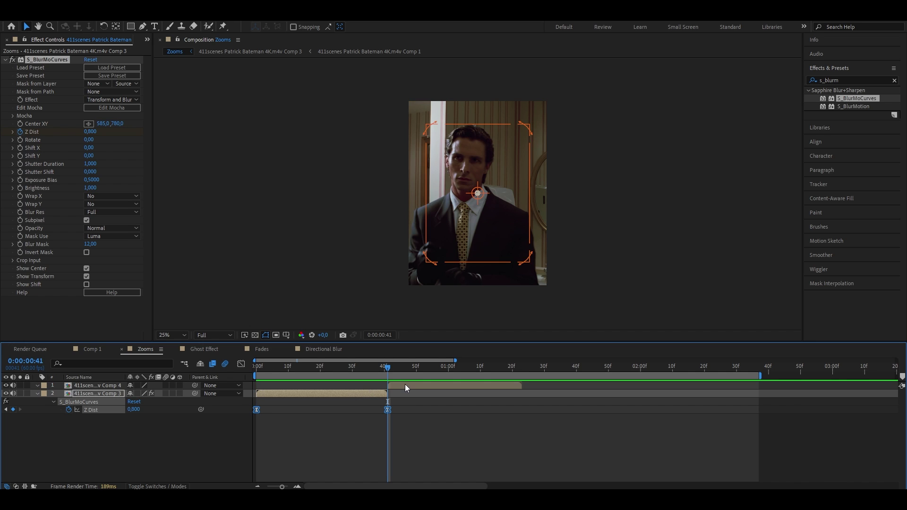
left_click(404, 384)
key("ctrl+alt+shift+e")
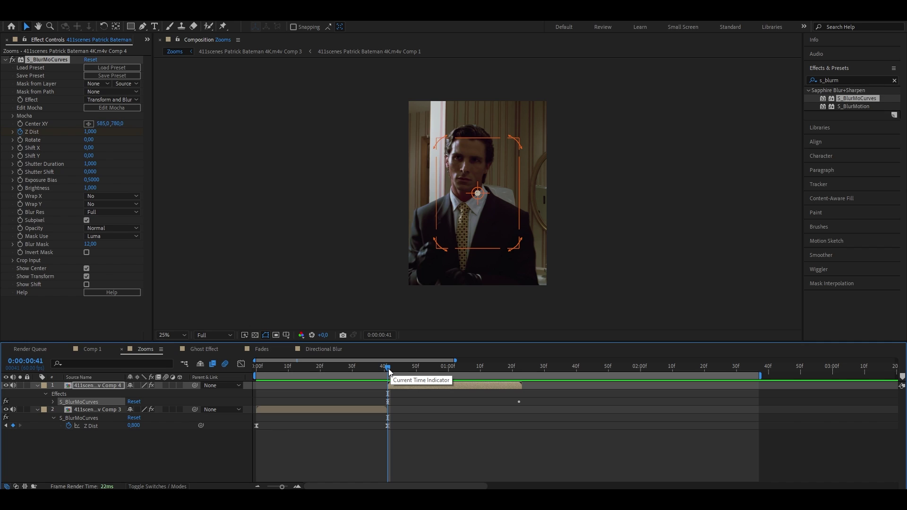
left_click(397, 384)
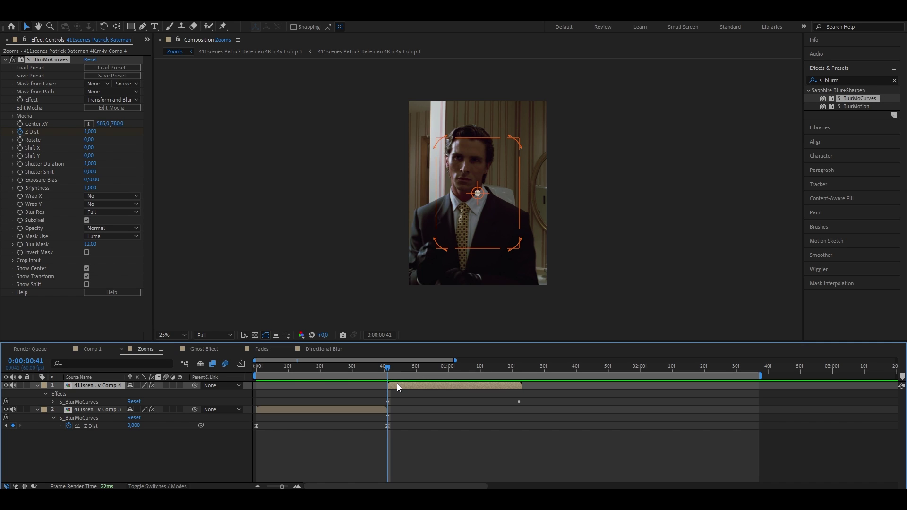
key("u")
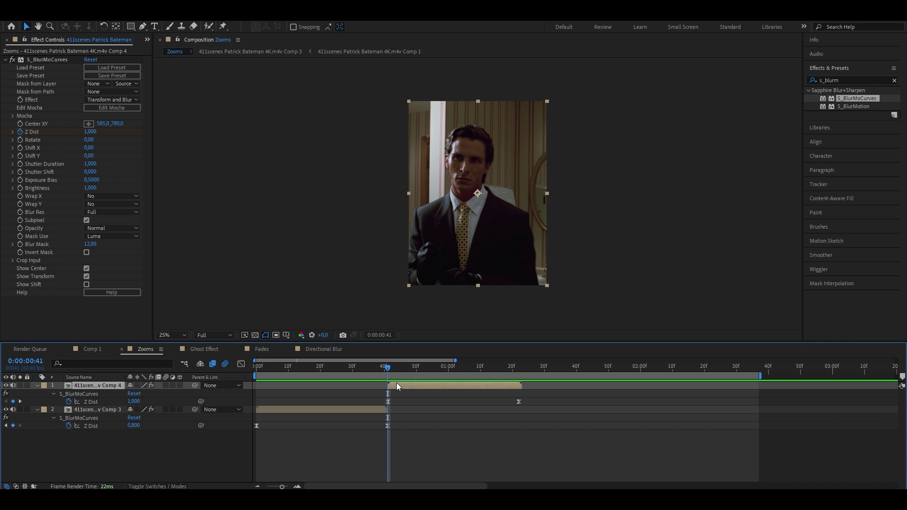
- Move the second clip's last zoom keyframe to 1:23 and preview both zooms
left_click(518, 369)
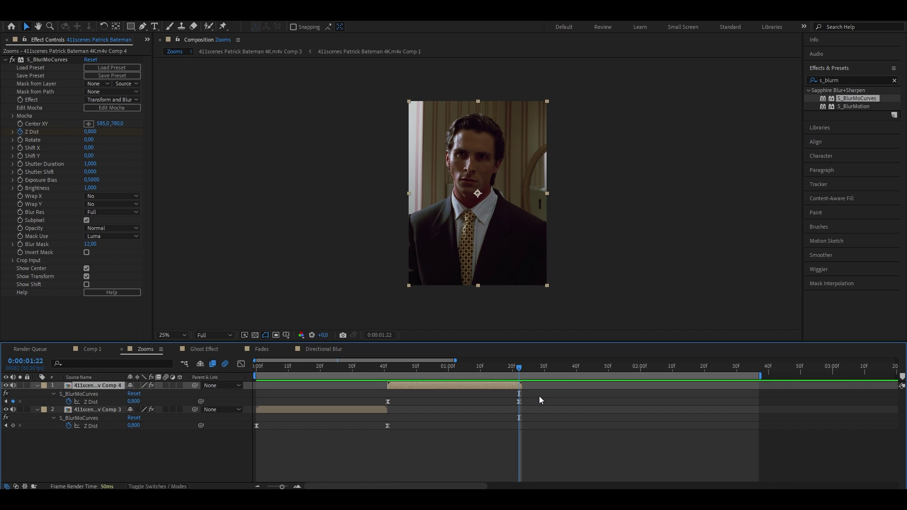
left_click_drag(539, 396, 371, 401)
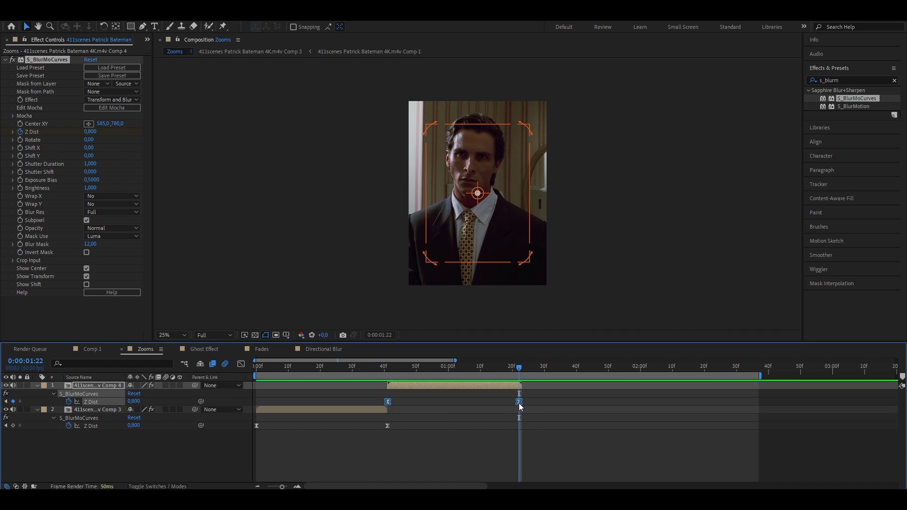
left_click_drag(519, 404, 523, 407)
key("n")
key("Home")
key("space")
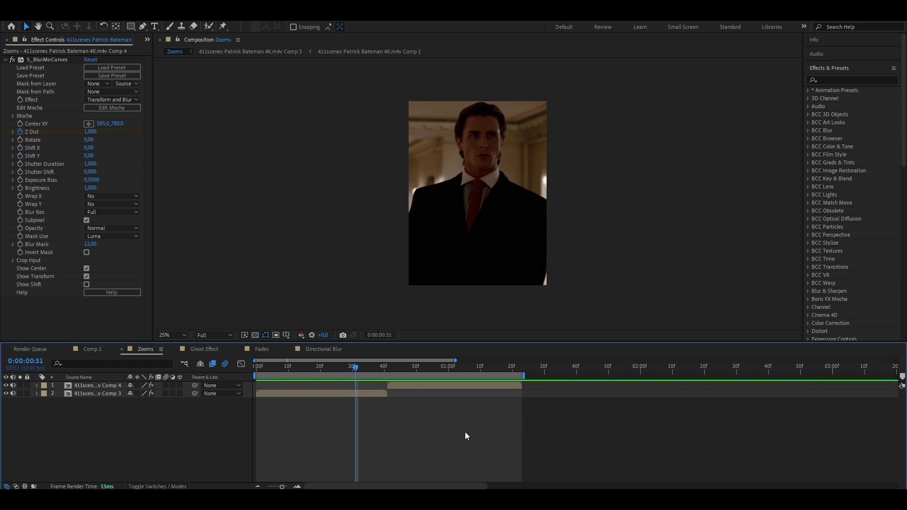
- Add Adjustment Layer 1 with Ctrl+Alt+Y, spanning the whole Zooms timeline
key("ctrl+alt+y")
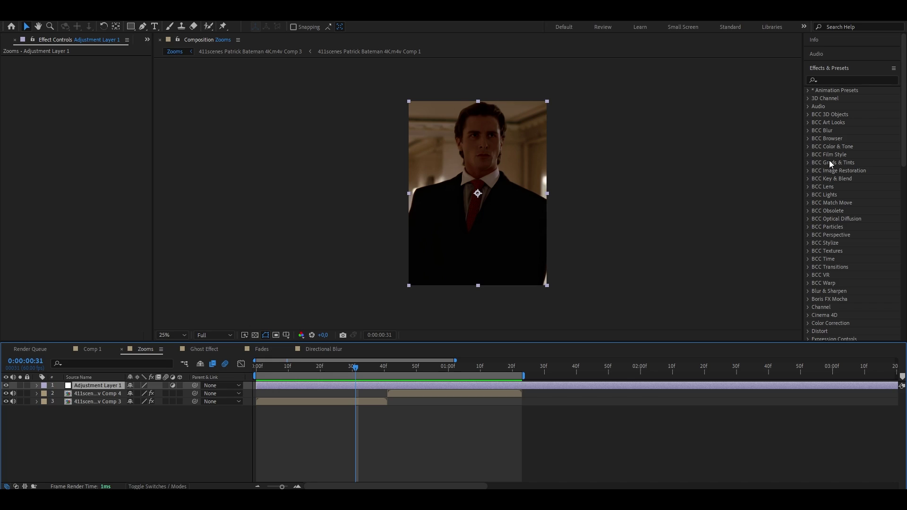
- Apply Sapphire S_Shake from Effects & Presets to Adjustment Layer 1
left_click(836, 81)
type("s_shake")
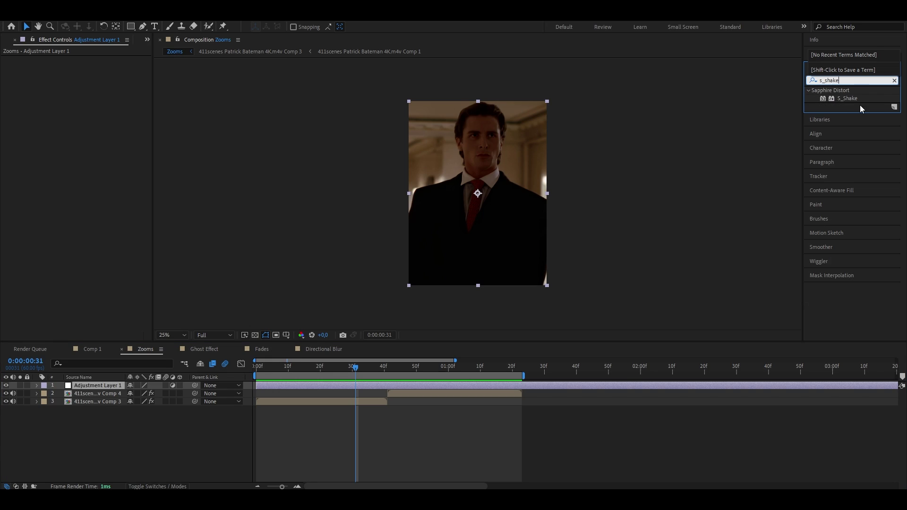
left_click_drag(848, 98, 344, 383)
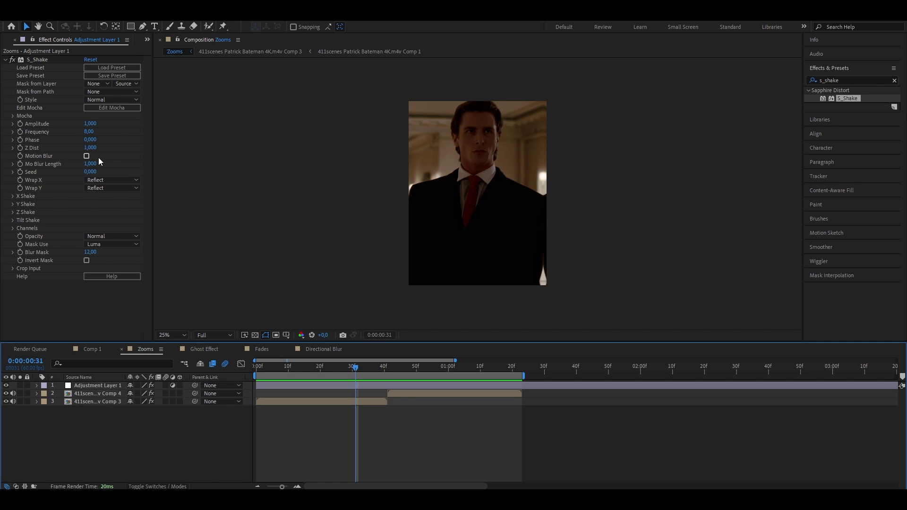
- Enable S_Shake motion blur and set Amplitude 0,200 and Frequency 2,50
left_click(86, 156)
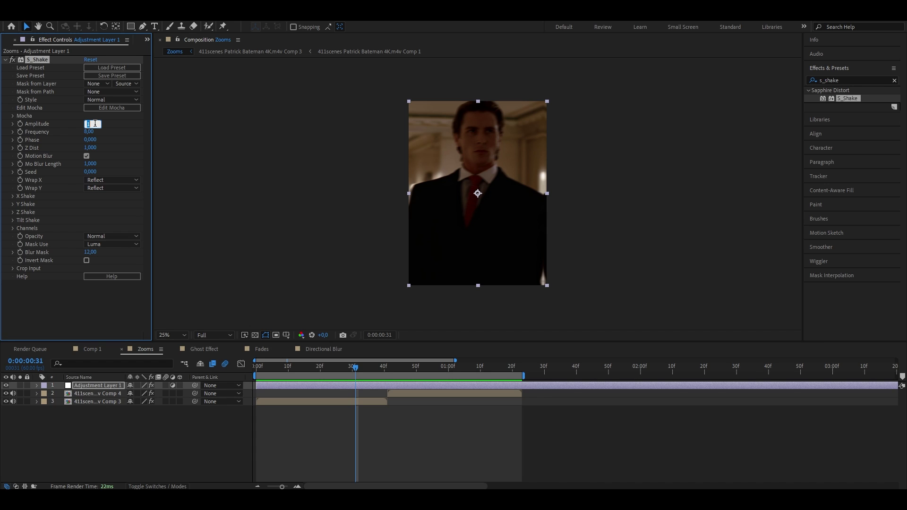
type("0.2")
key("Return")
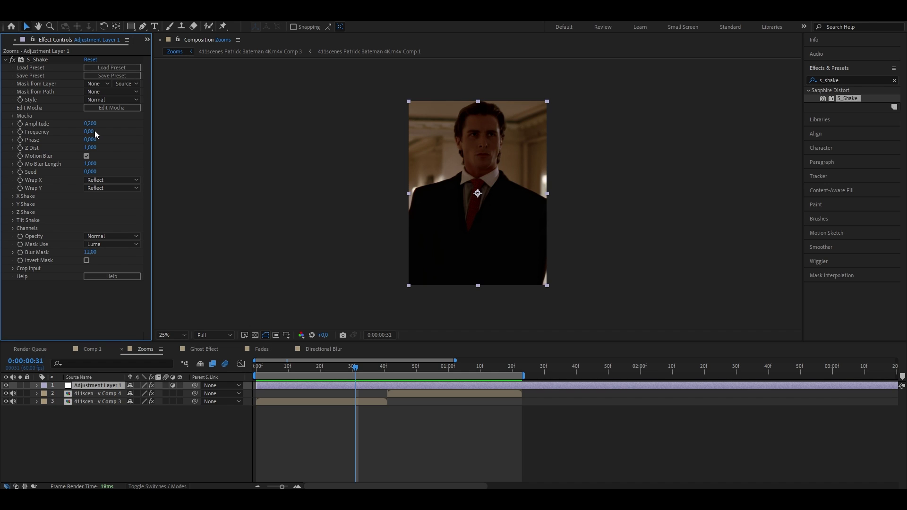
left_click(91, 132)
type("2,5")
left_click(284, 445)
key("Home")
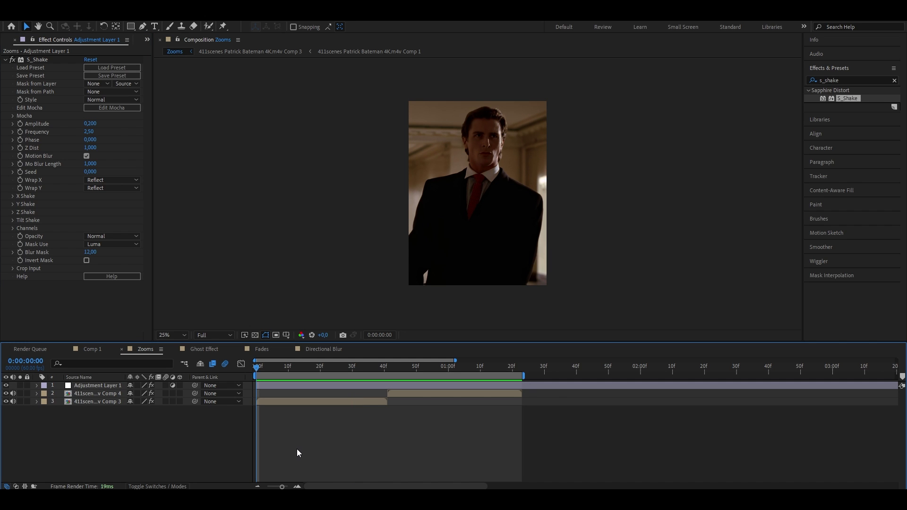
- Play a preview of the shaking edit from the start
key("space")
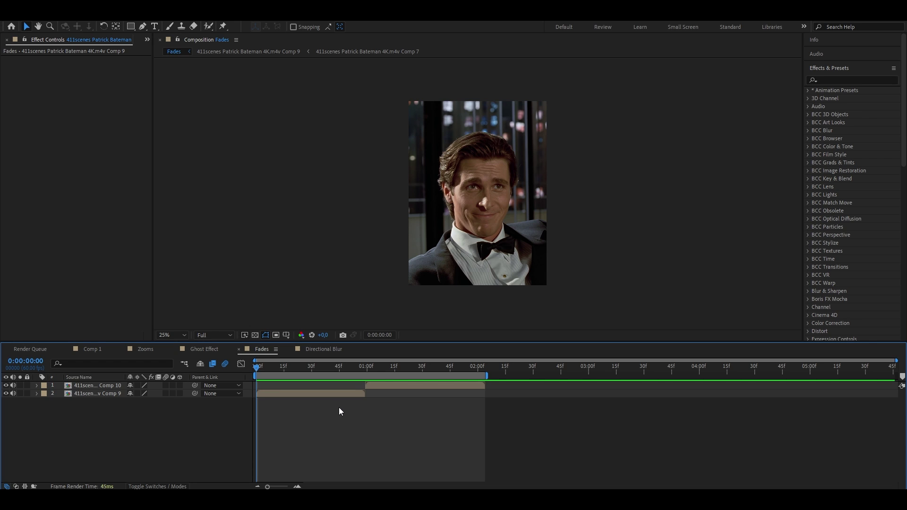
- Keyframe the clip's Opacity at 50% on the first frame
left_click(295, 397)
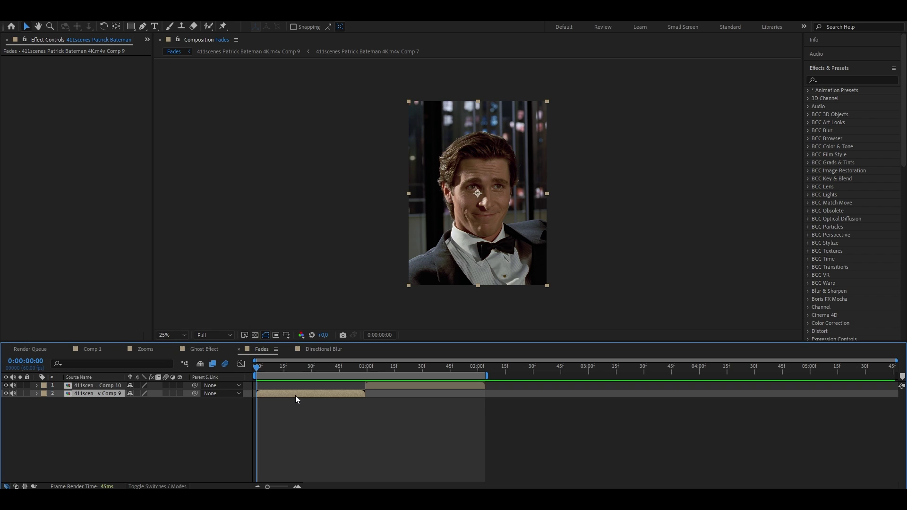
key("t")
left_click(61, 402)
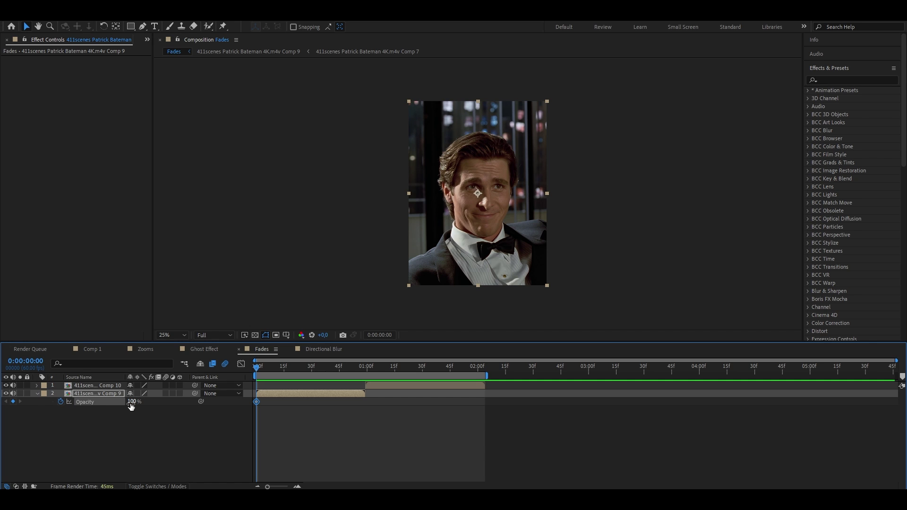
left_click(132, 401)
type("50")
key("Return")
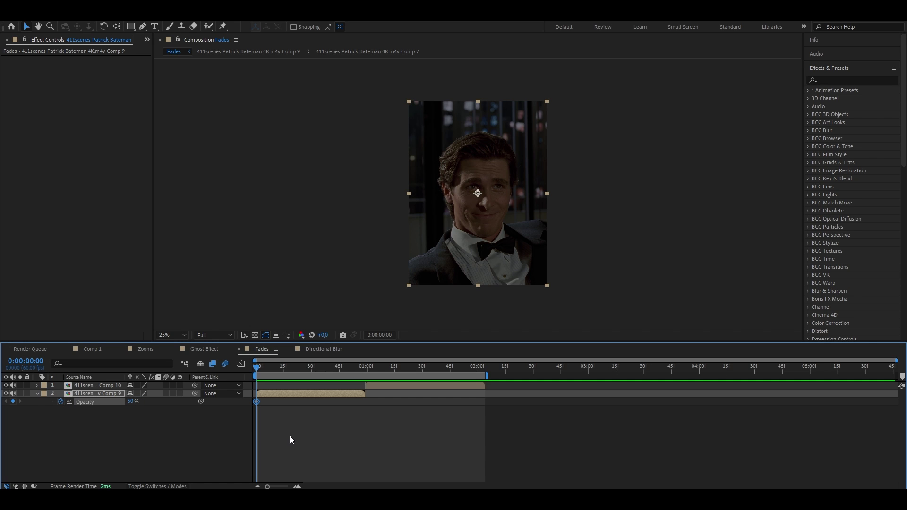
- Add Opacity keyframes of 100% at frame 30 and lower at 1:00, then select all three
left_click(312, 367)
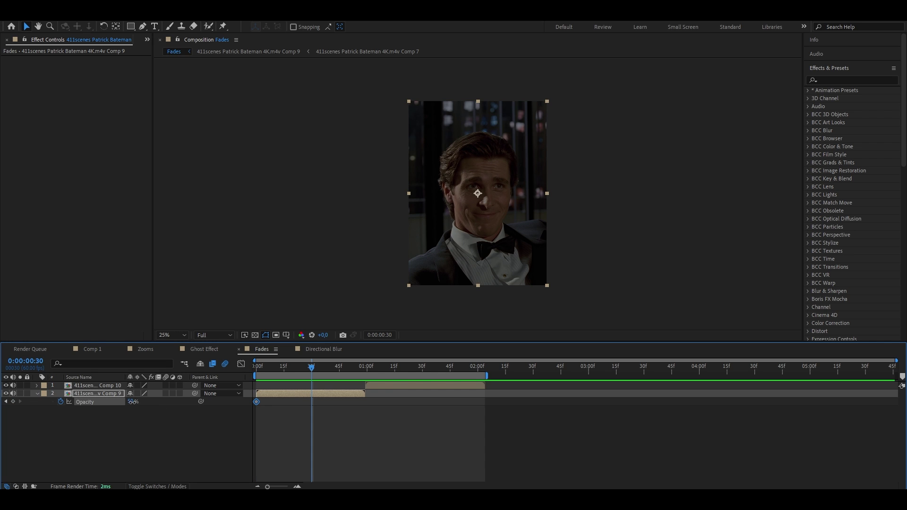
left_click_drag(133, 401, 172, 401)
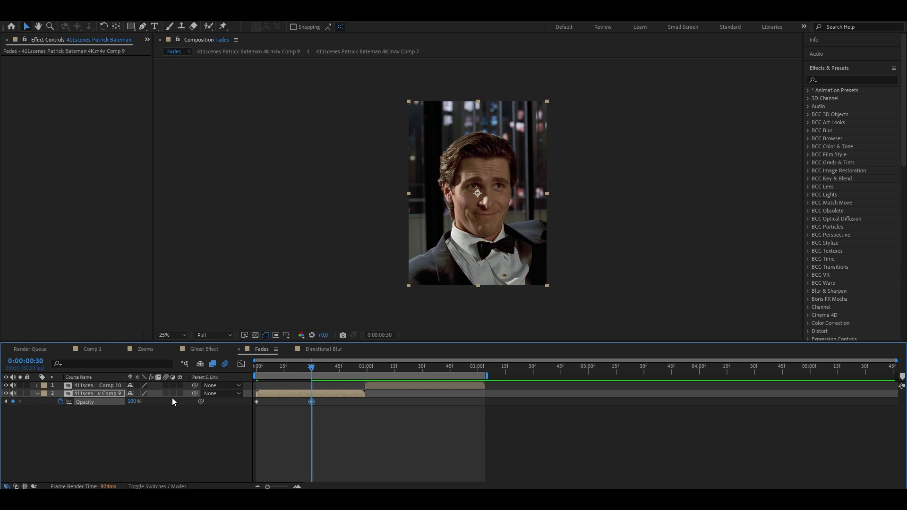
left_click(367, 373)
left_click(135, 401)
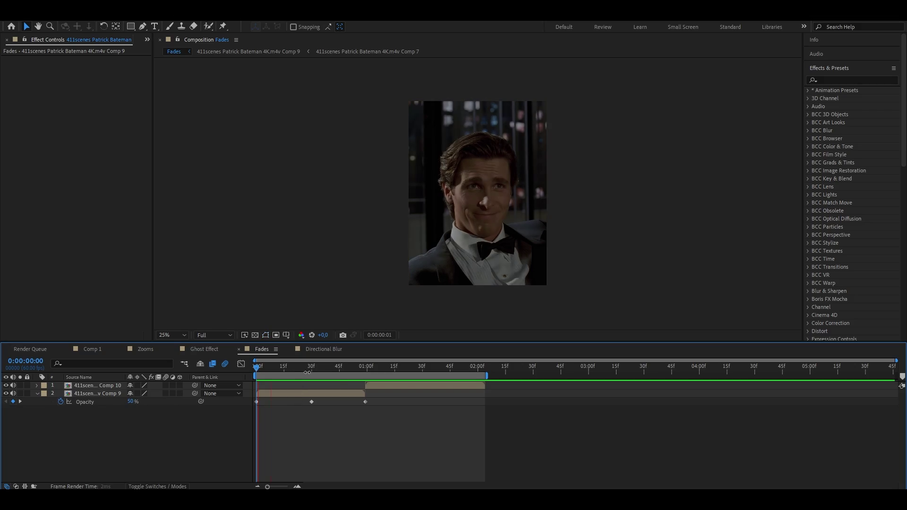
left_click_drag(308, 368, 336, 367)
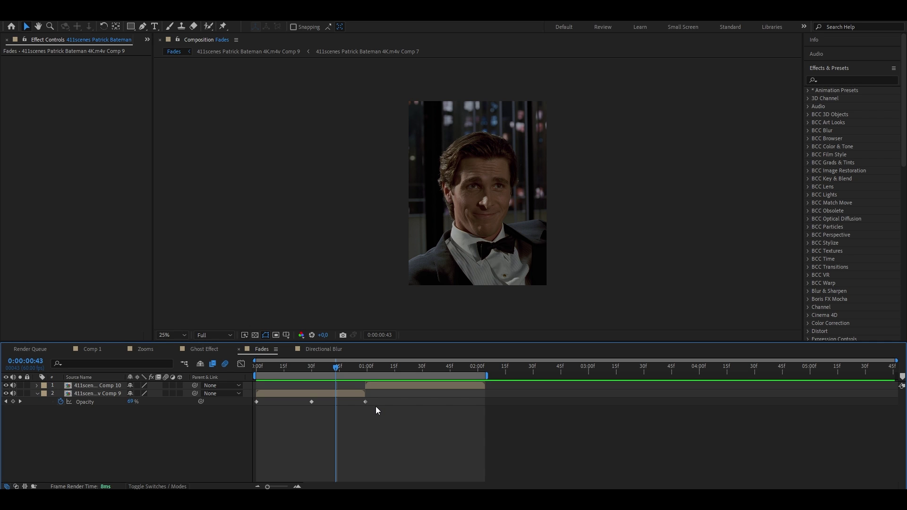
left_click_drag(375, 407, 256, 393)
- Apply Easy Ease to the three Opacity keyframes
right_click(258, 402)
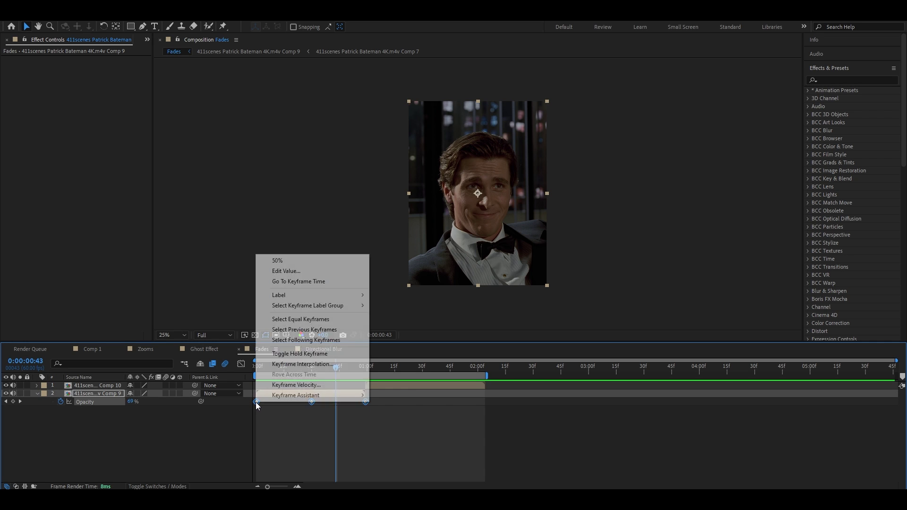
mouse_move(280, 397)
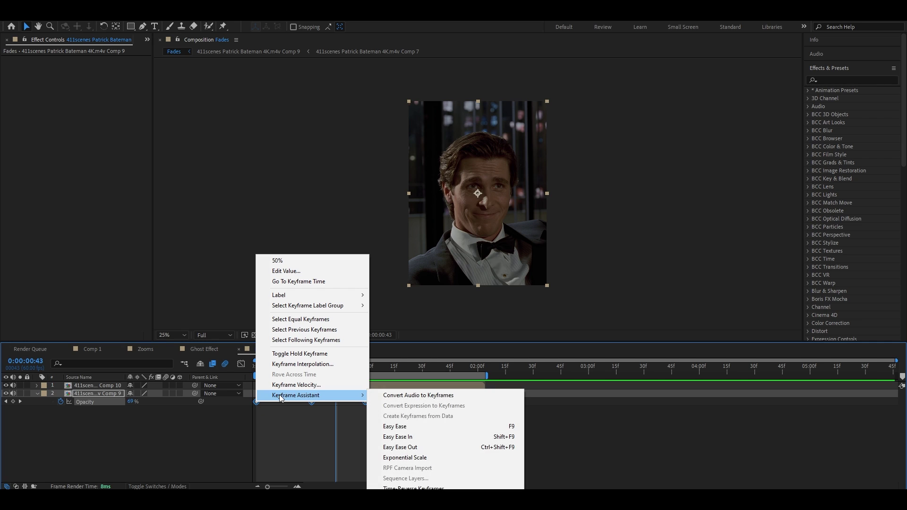
left_click(389, 426)
left_click(243, 367)
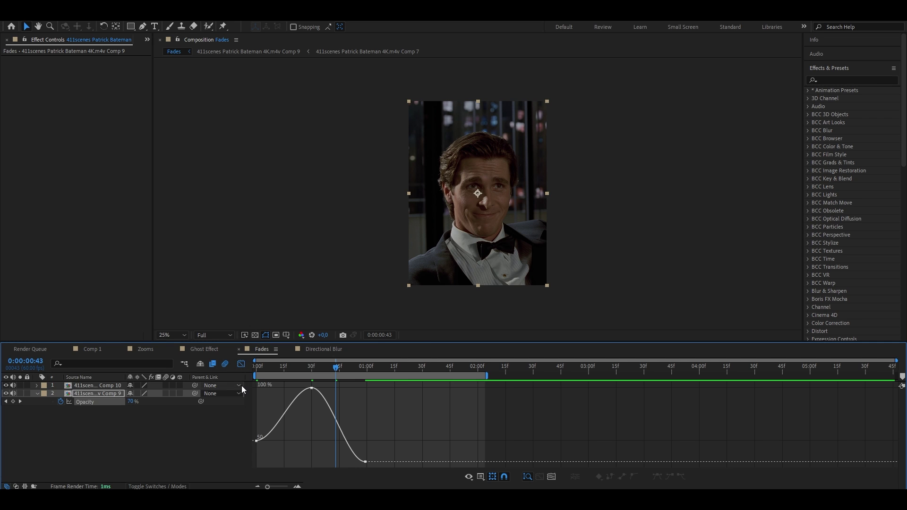
- In the speed graph, drag the influence handles so the fade's speed spikes early
right_click(341, 406)
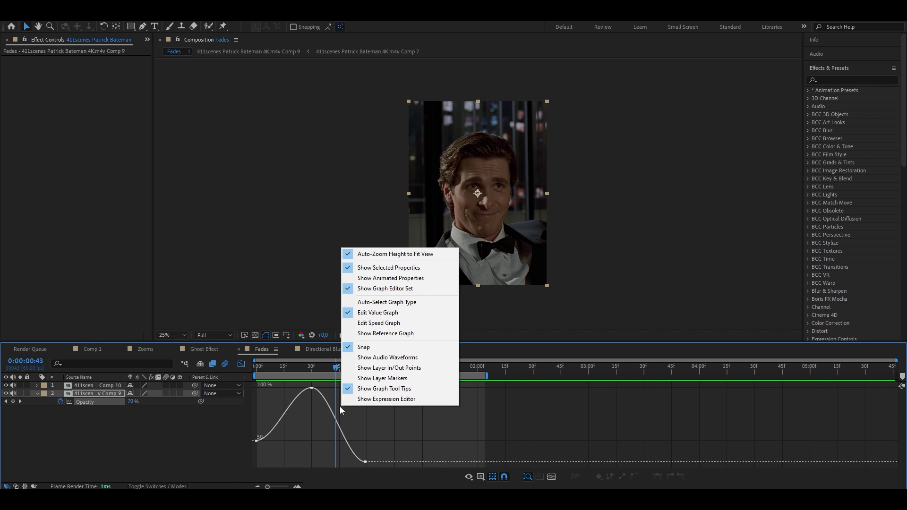
left_click(378, 324)
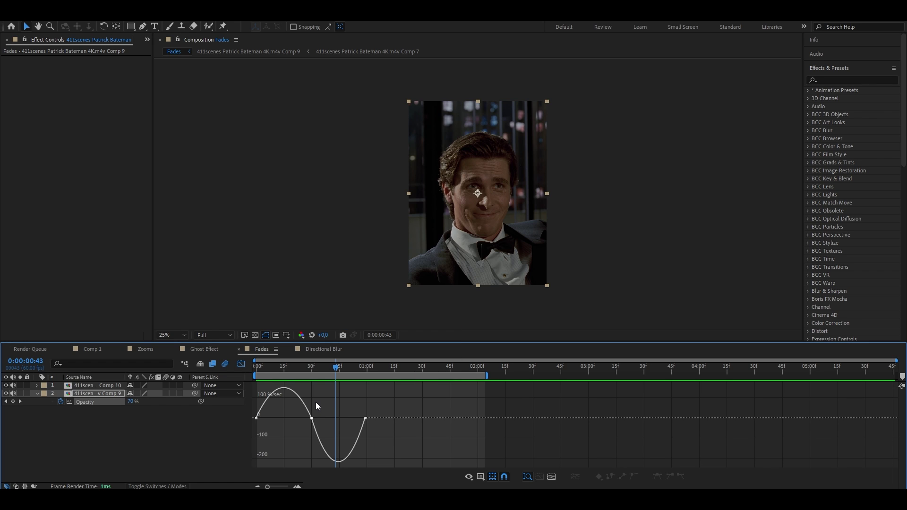
key("ctrl+a")
left_click_drag(267, 487, 280, 487)
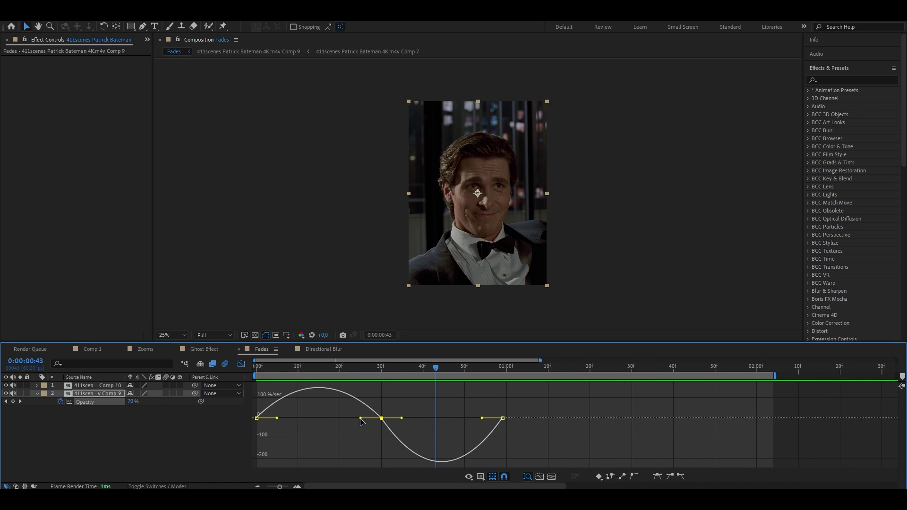
left_click_drag(362, 422, 257, 436)
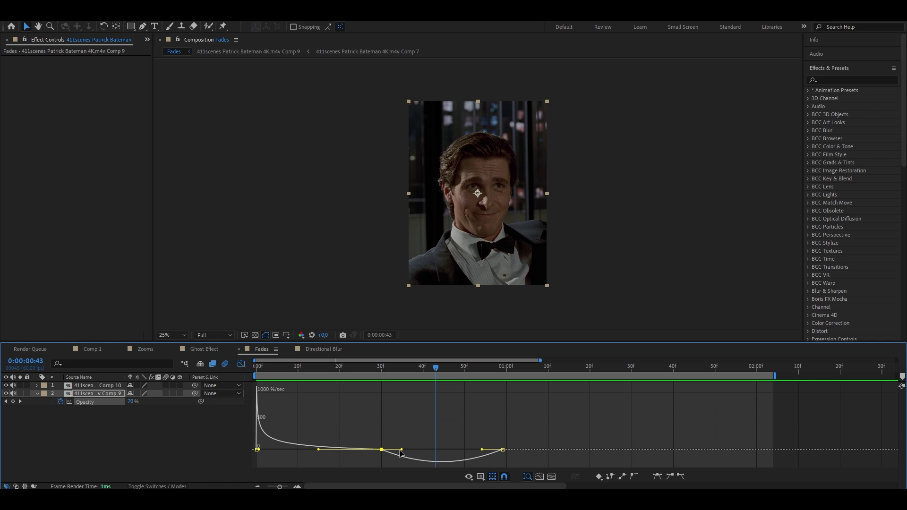
left_click_drag(402, 452, 509, 437)
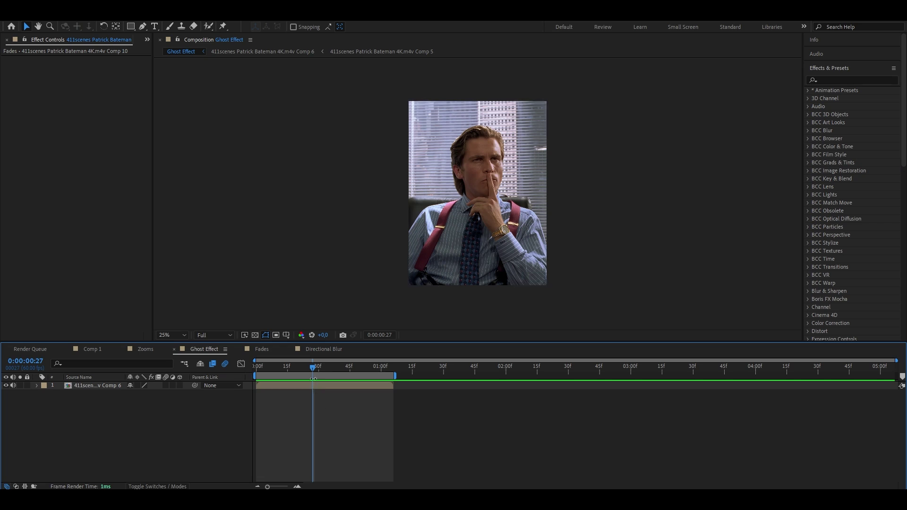
- Duplicate the Ghost Effect clip layer with Ctrl+D
left_click(313, 386)
left_click(314, 386)
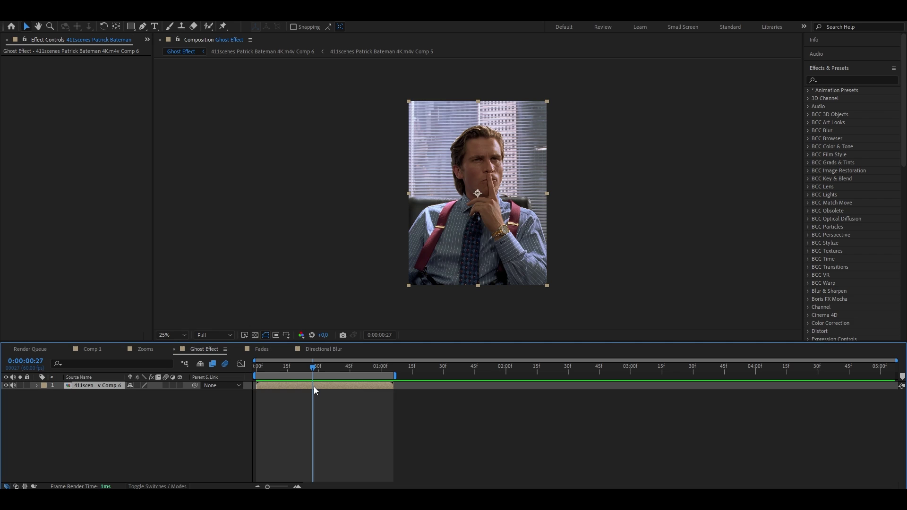
key("ctrl+d")
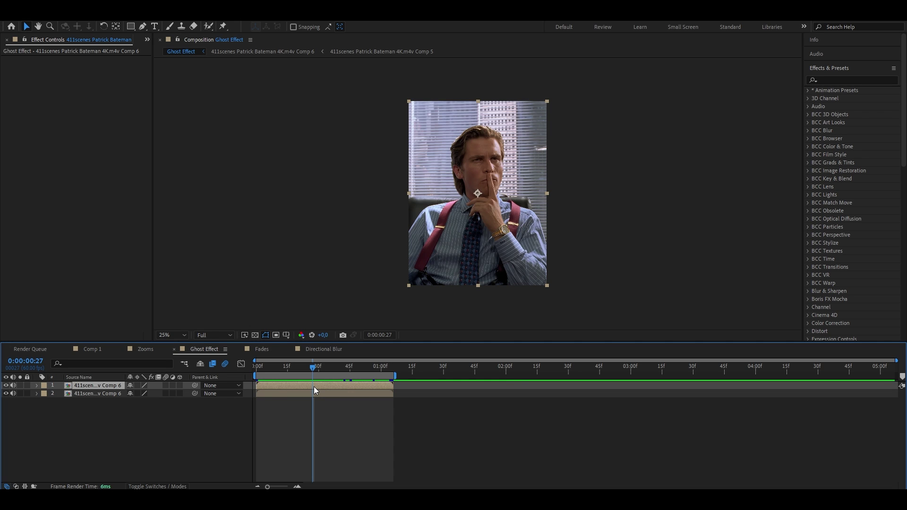
- Keyframe the top copy's Opacity at 70% at the clip's start and end
left_click_drag(314, 368, 256, 374)
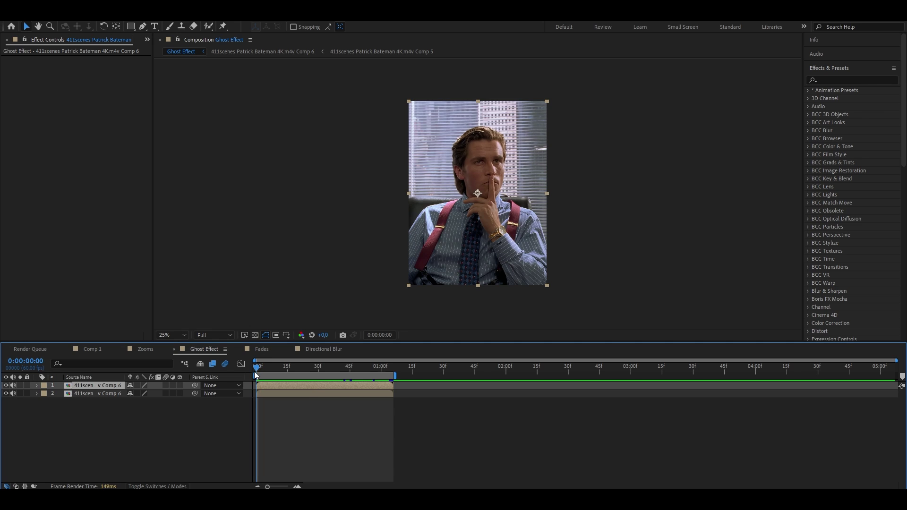
key("t")
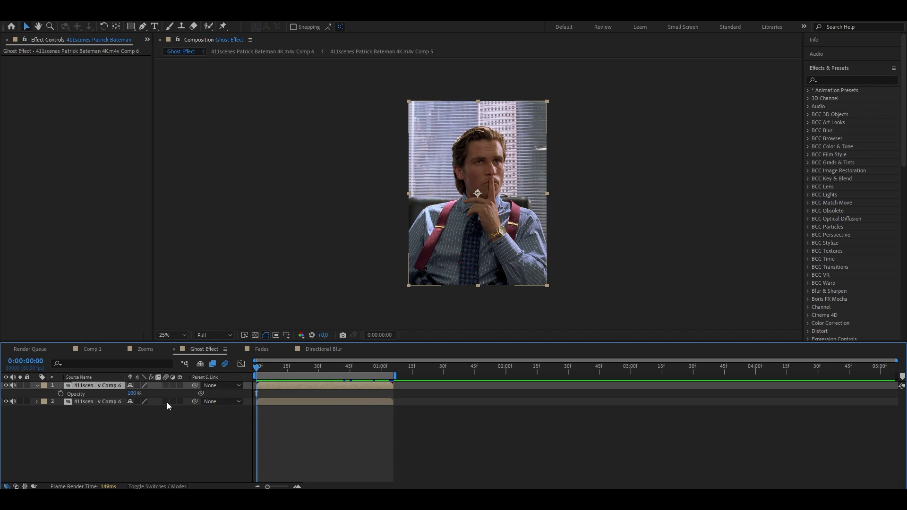
left_click(61, 394)
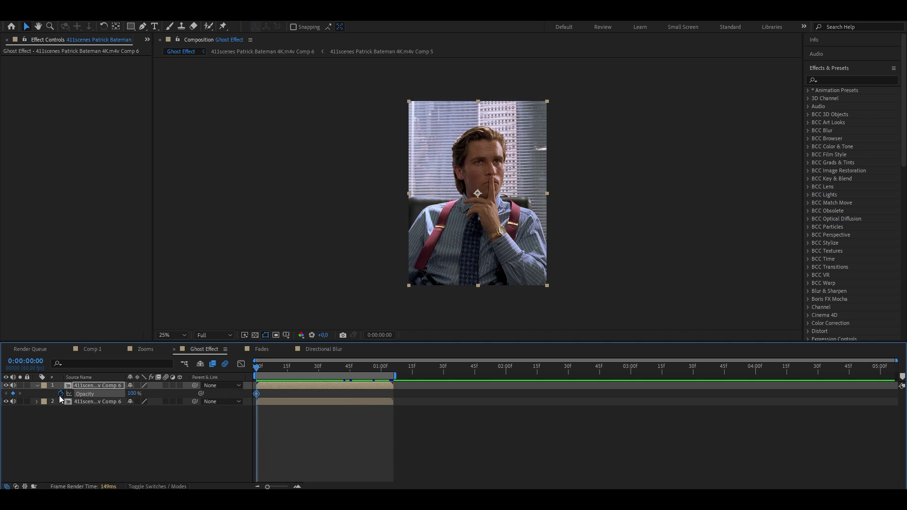
left_click(135, 394)
type("70")
left_click_drag(265, 368, 395, 367)
left_click(131, 393)
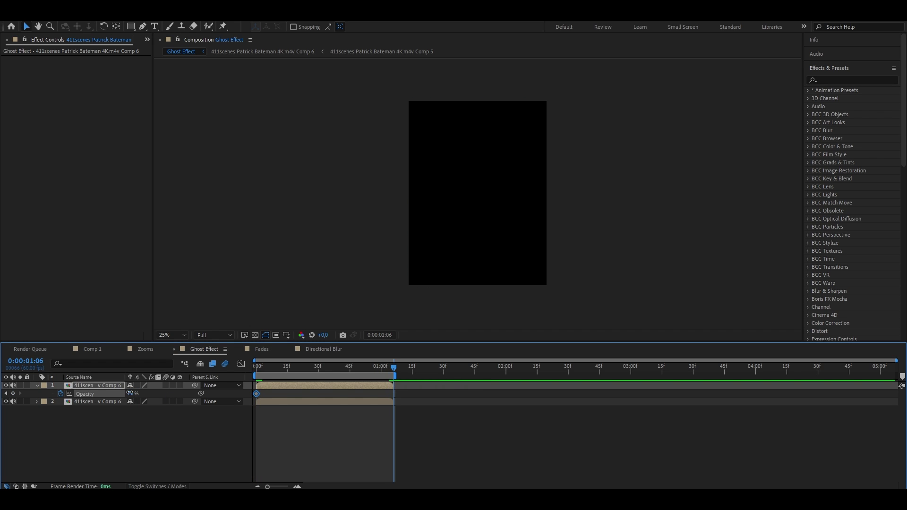
key("Return")
left_click(258, 368)
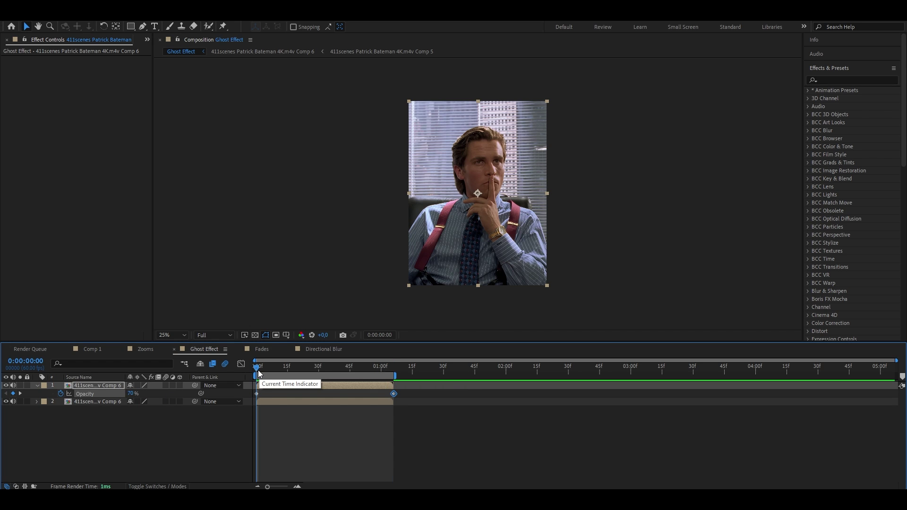
mouse_move(258, 374)
left_mouse_down()
mouse_move(324, 375)
mouse_move(255, 373)
left_mouse_up()
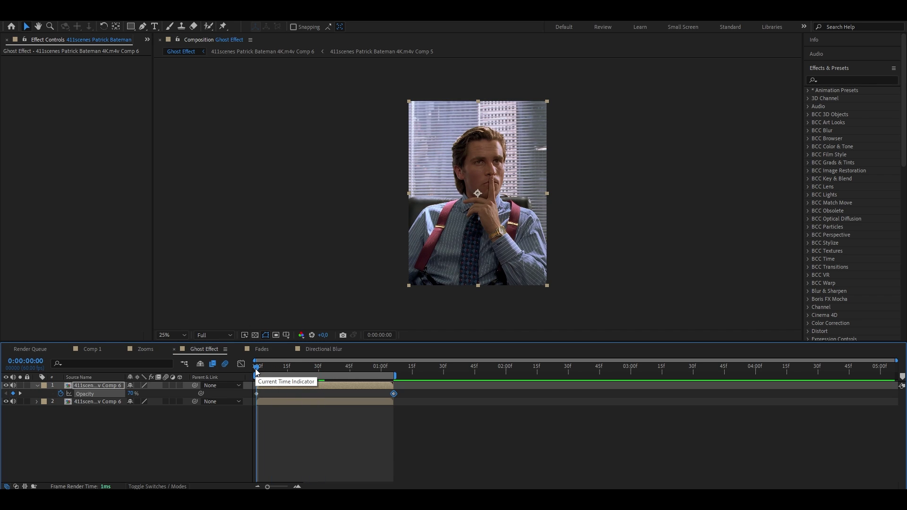
- Keyframe the top copy's Scale from 101% at the start to 180% at the end
key("s")
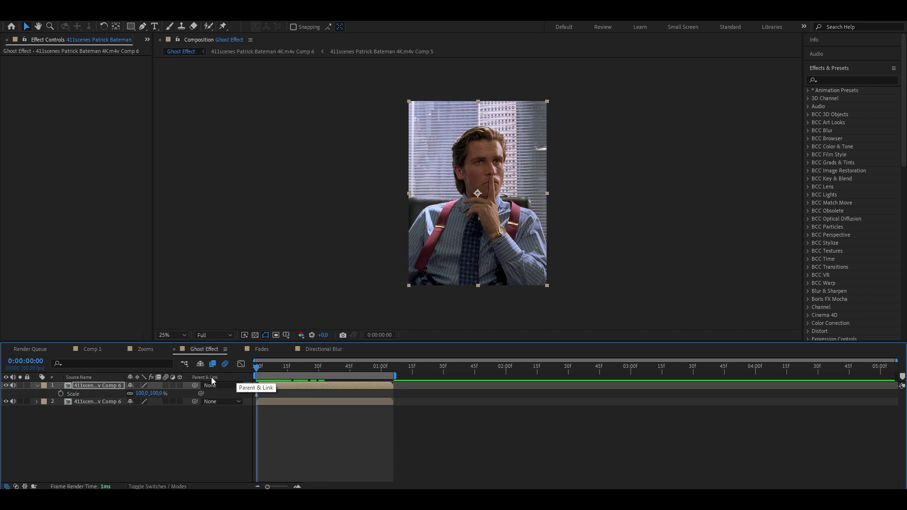
left_click(60, 394)
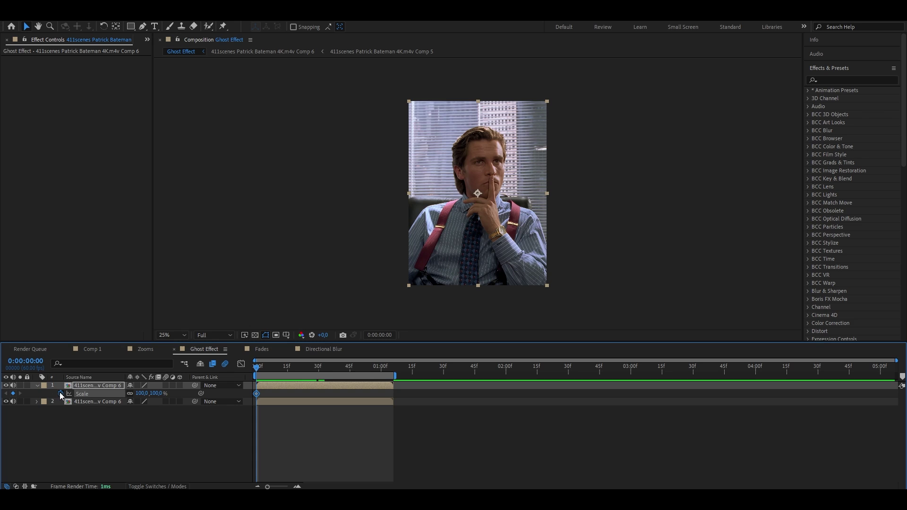
left_click(141, 393)
type("101")
key("Return")
left_click(391, 368)
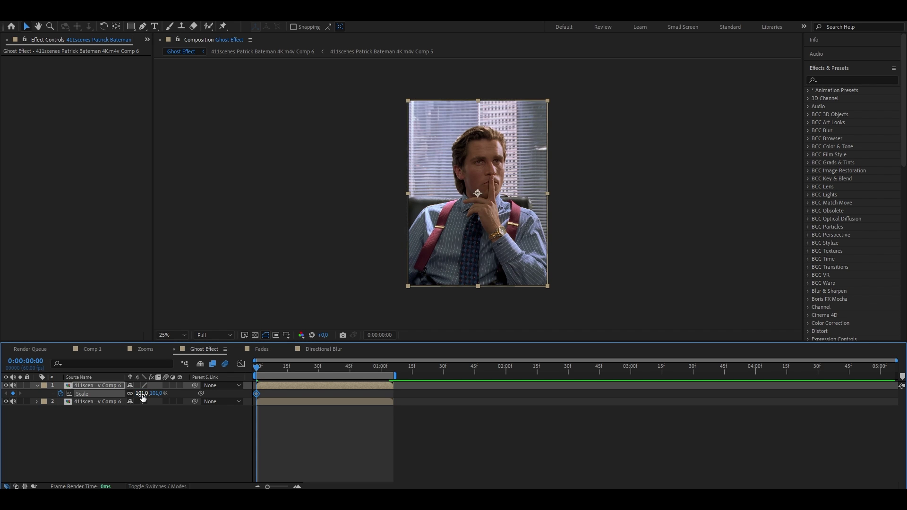
left_click(394, 368)
left_click(142, 394)
type("180")
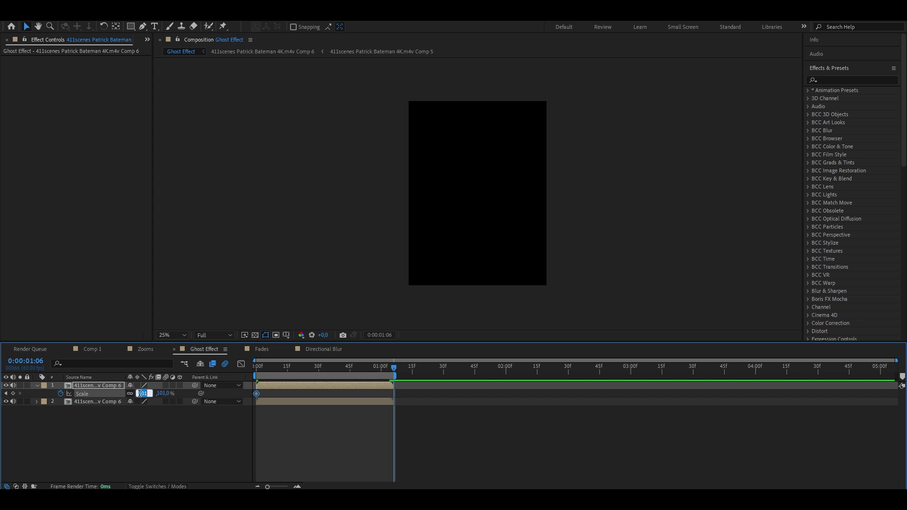
key("Return")
key("space")
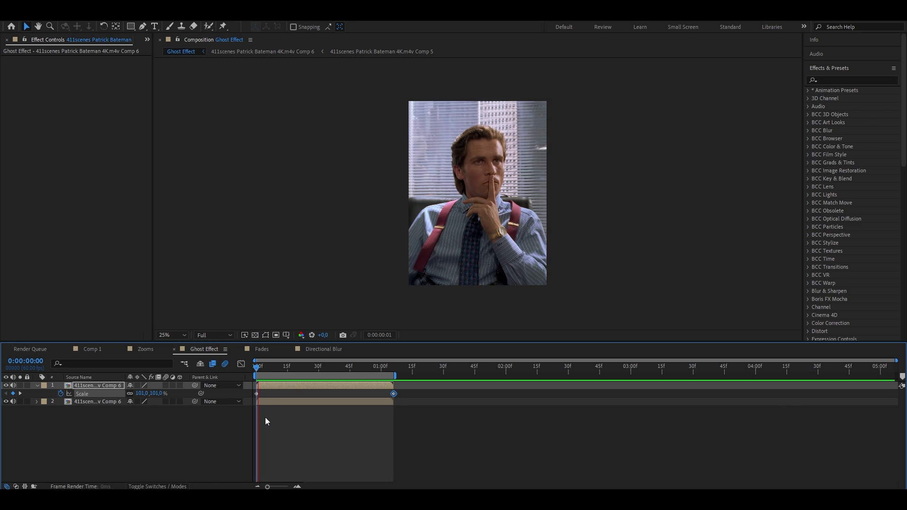
key("space")
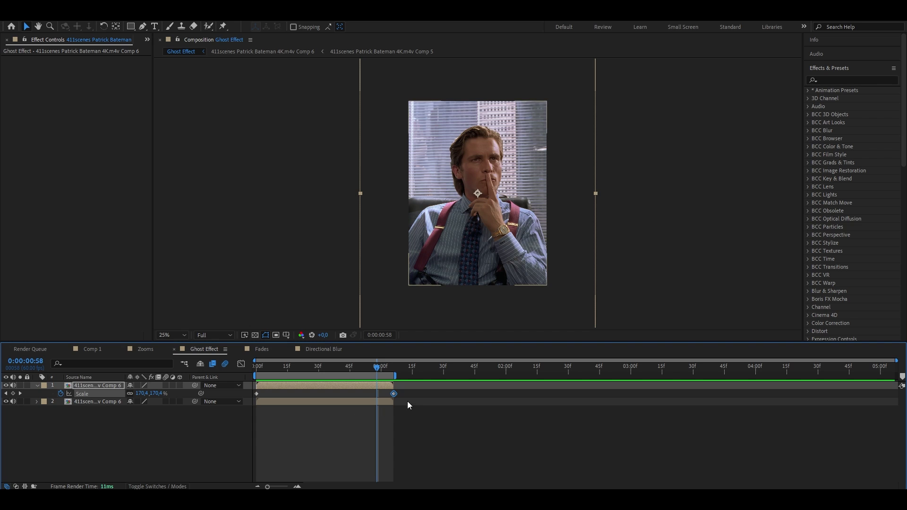
left_click_drag(418, 391, 253, 397)
- Apply Easy Ease to both Scale keyframes
right_click(254, 395)
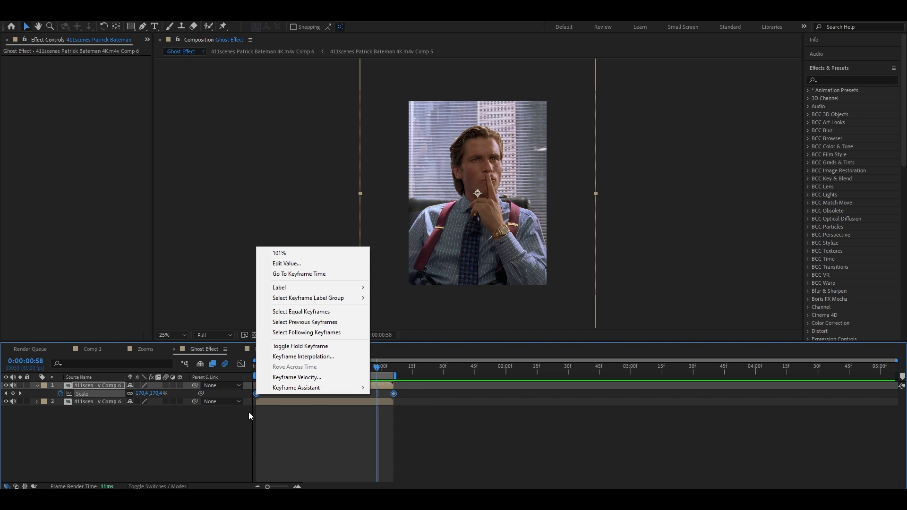
mouse_move(281, 390)
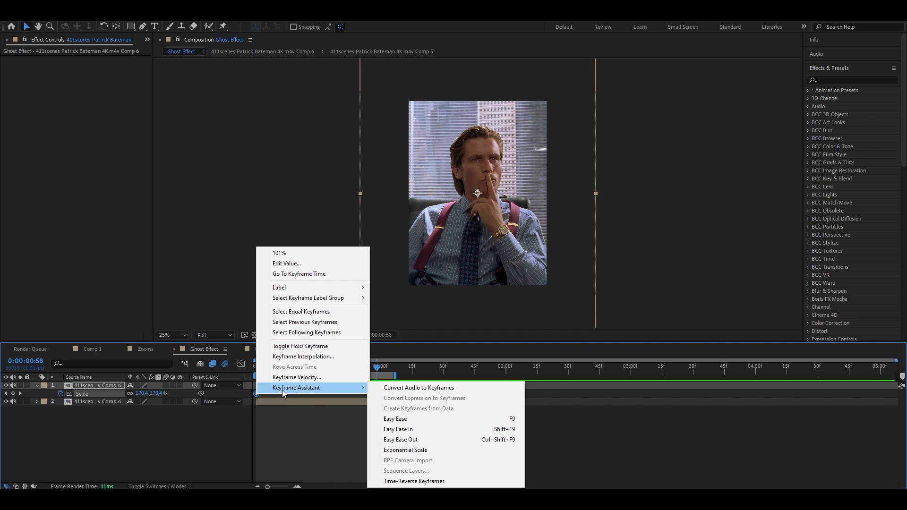
left_click(401, 420)
- Reshape the scale curve for a sharp start and long settle, then add Adjustment Layer 2
left_click(241, 364)
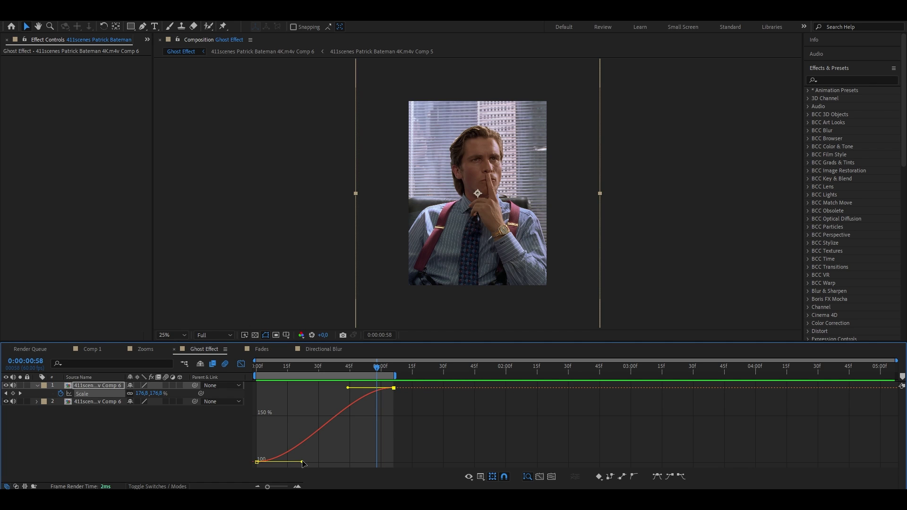
left_click_drag(302, 462, 257, 392)
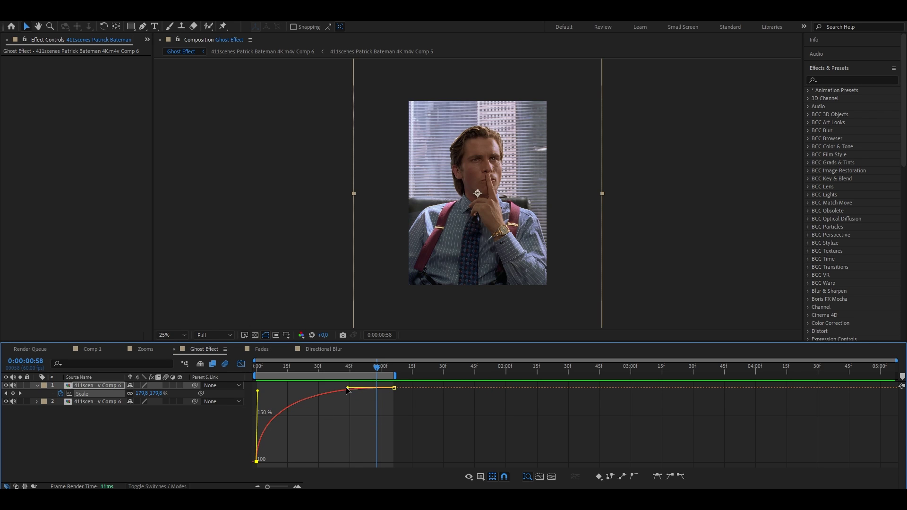
left_click_drag(349, 389, 306, 388)
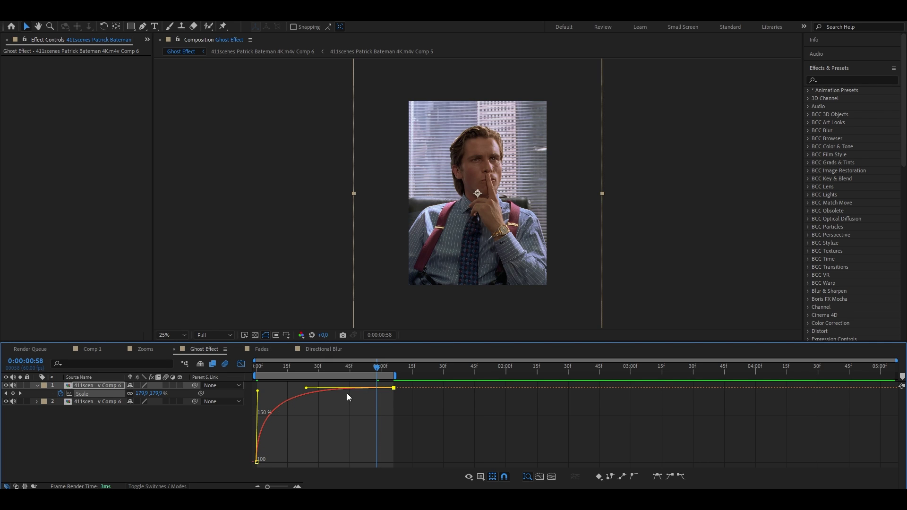
left_click(241, 364)
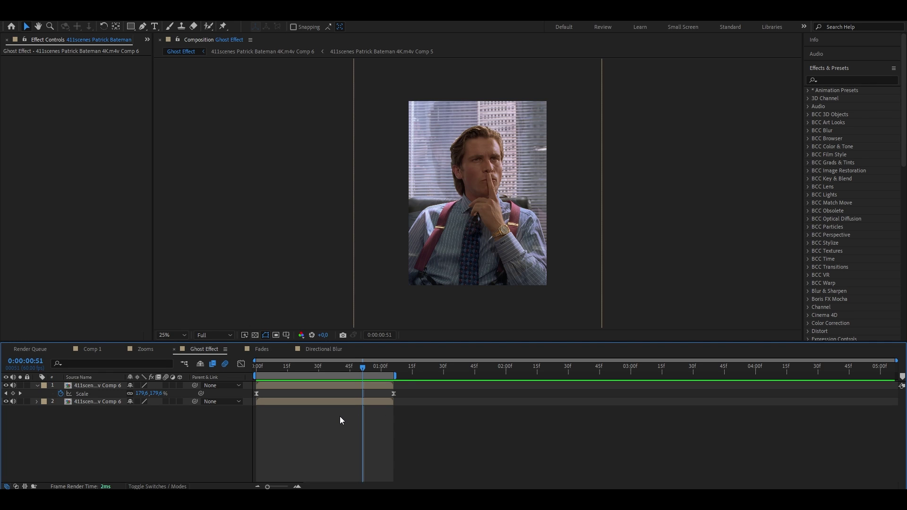
key("ctrl+alt+y")
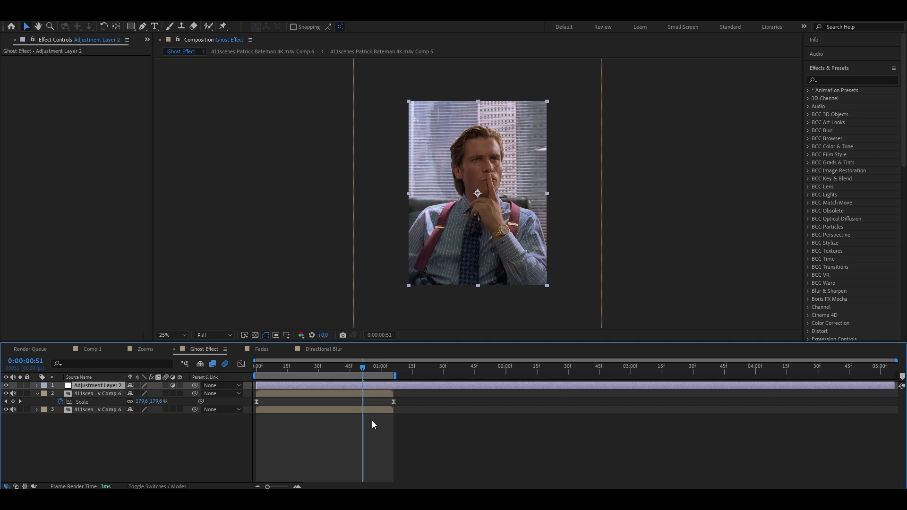
- Search 's_flic' in Effects & Presets and apply S_Flicker to the Ghost Effect adjustment layer
left_click(834, 82)
type("s_fl")
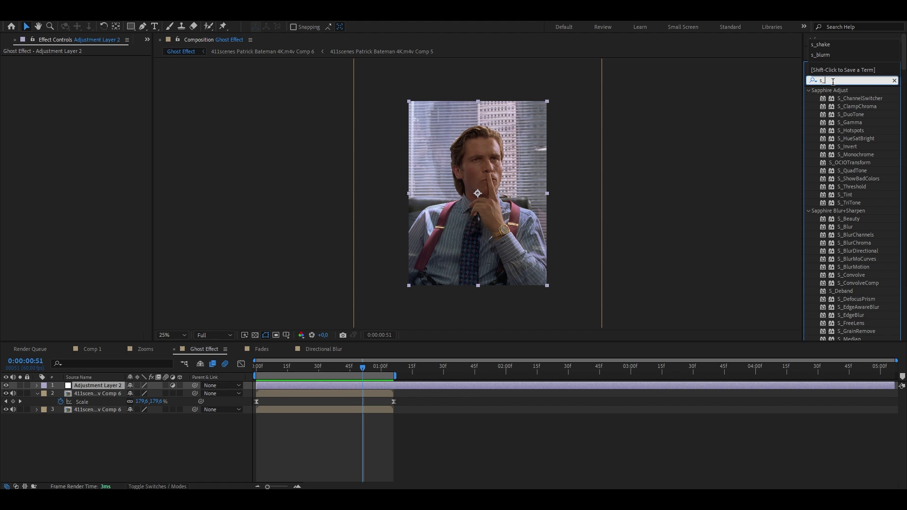
type("ick")
left_click(848, 98)
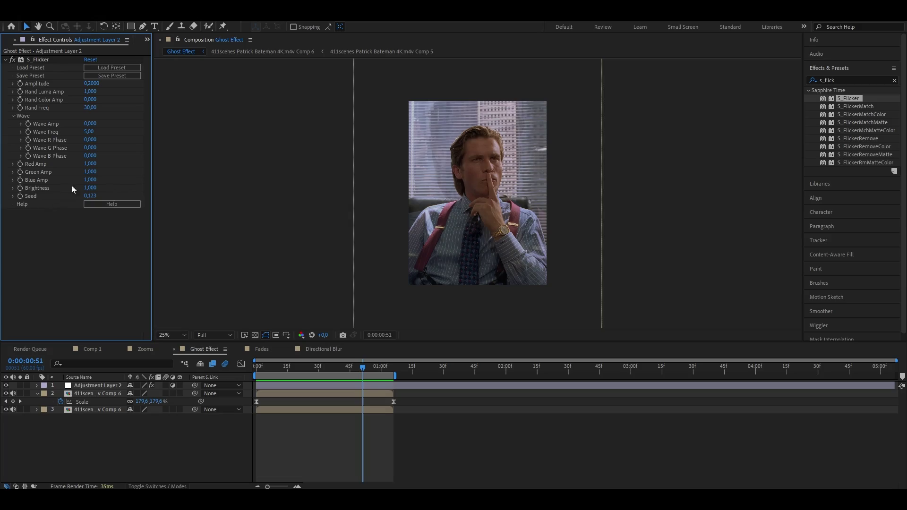
- Set S_Flicker Amplitude to 0,12 and Rand Freq to 15, then preview the flicker
left_click(93, 84)
type("0,12")
left_click(103, 120)
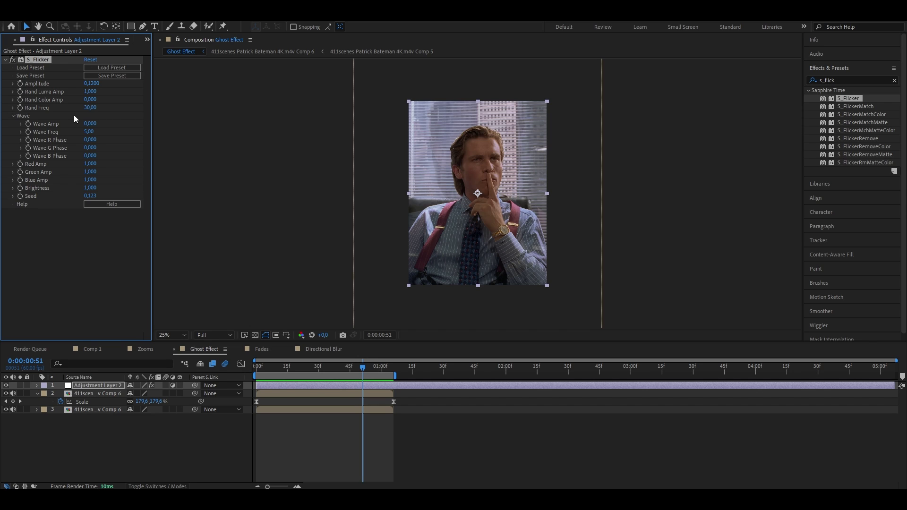
left_click(87, 109)
left_click(297, 422)
key("space")
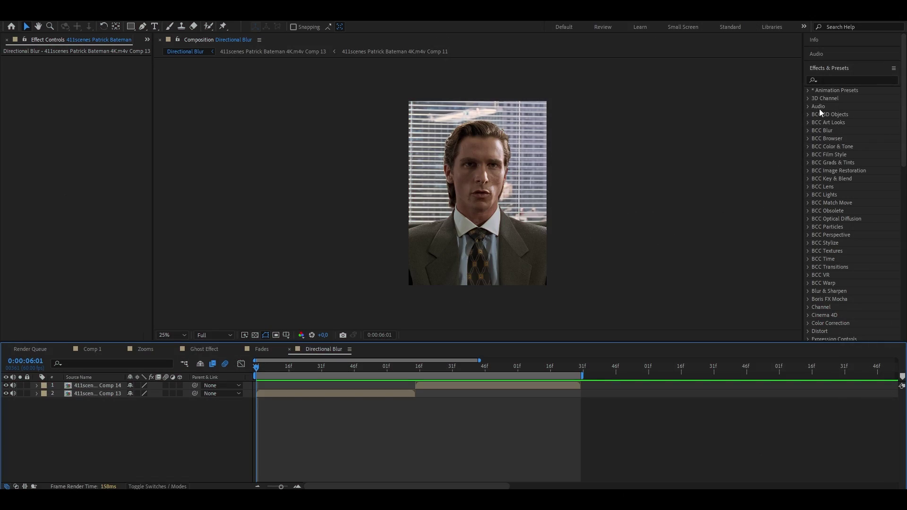
- Apply Directional Blur to the Comp 13 clip with a Blur Length of 100
left_click(846, 81)
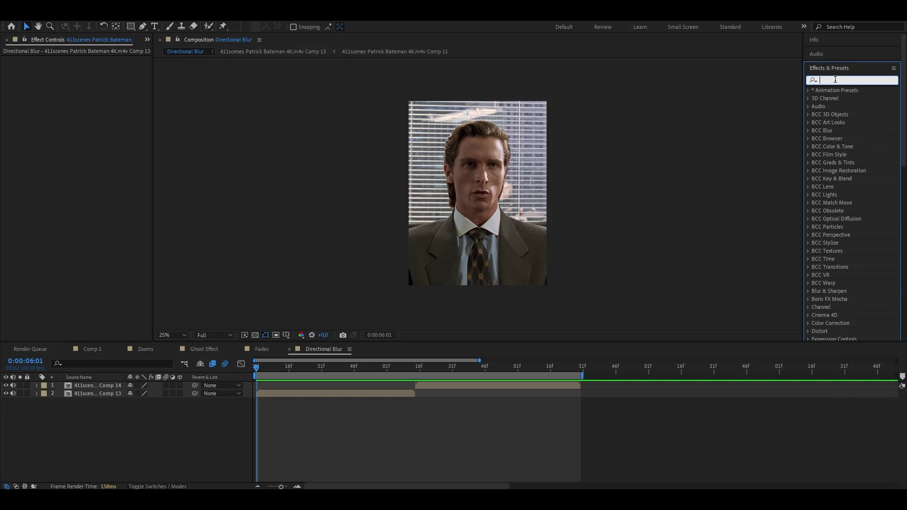
type("Direction")
left_click_drag(846, 122, 344, 395)
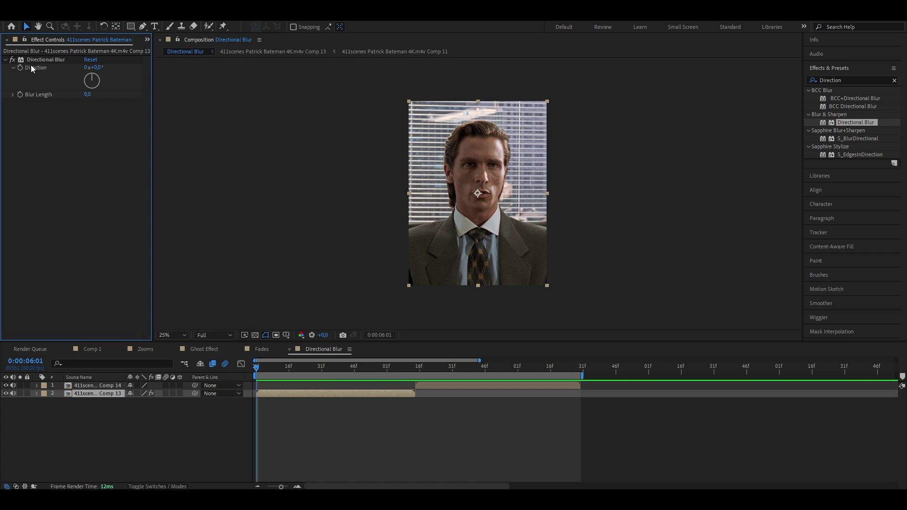
left_click(89, 95)
type("100")
key("Return")
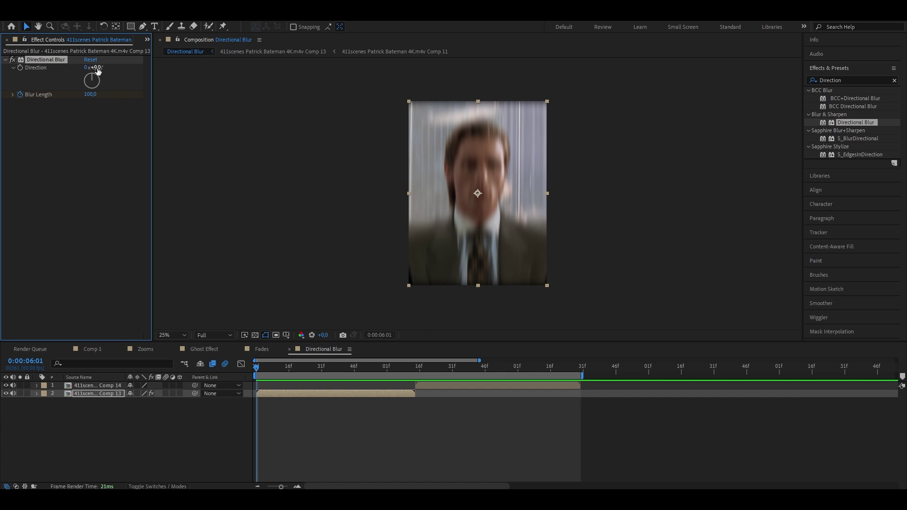
- Try a 90° blur direction, then return it to 0° for a vertical blur
left_click(96, 68)
key("Return")
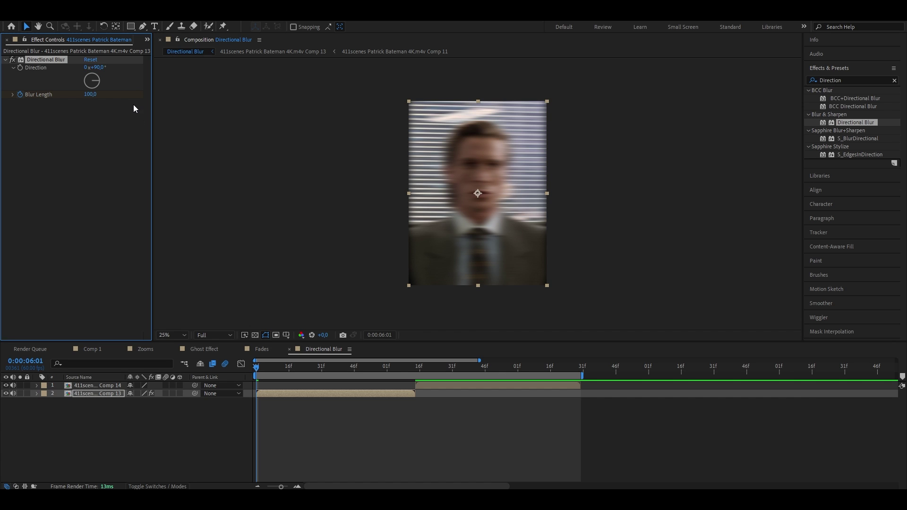
left_click(92, 74)
left_click(389, 374)
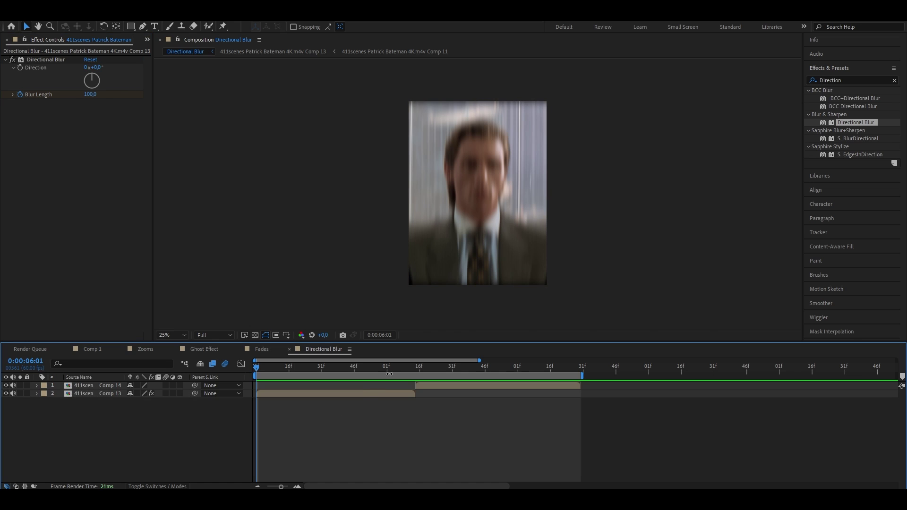
- At 0:00:07:14, keyframe Blur Length to 0 and reveal the Blur Length keyframes
left_click(415, 370)
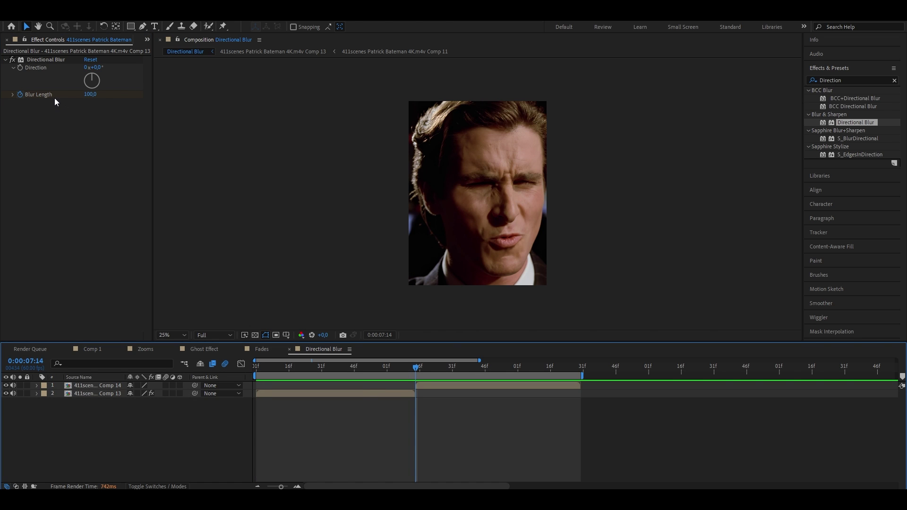
left_click(89, 95)
type("0")
key("Return")
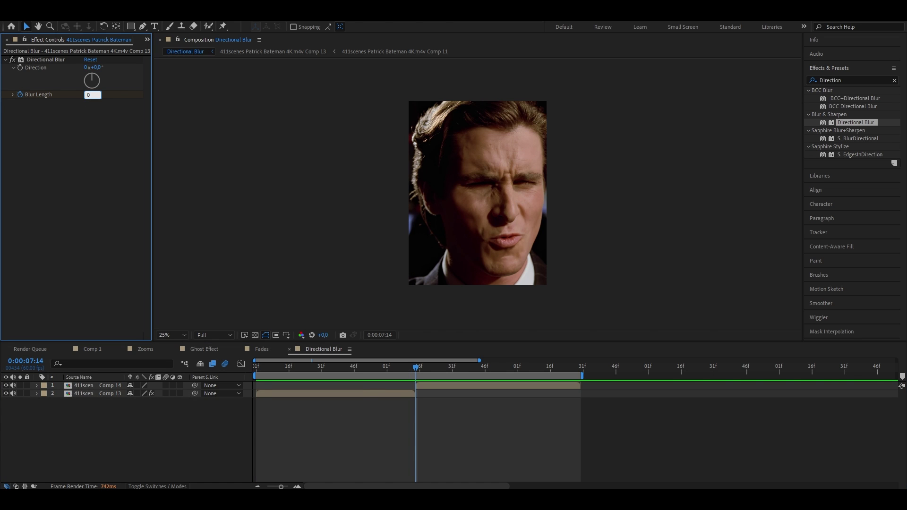
key("u")
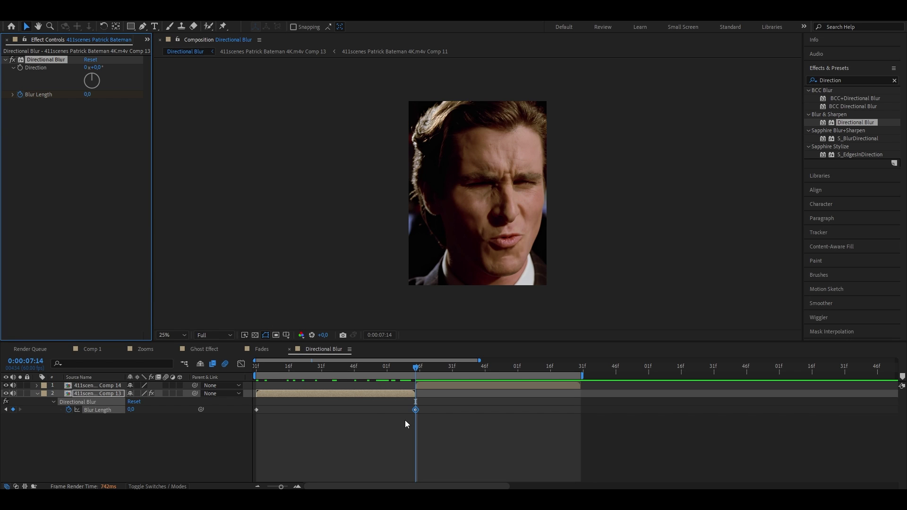
left_click(425, 422)
key("Page_Up")
key("Page_Up")
key("Page_Up")
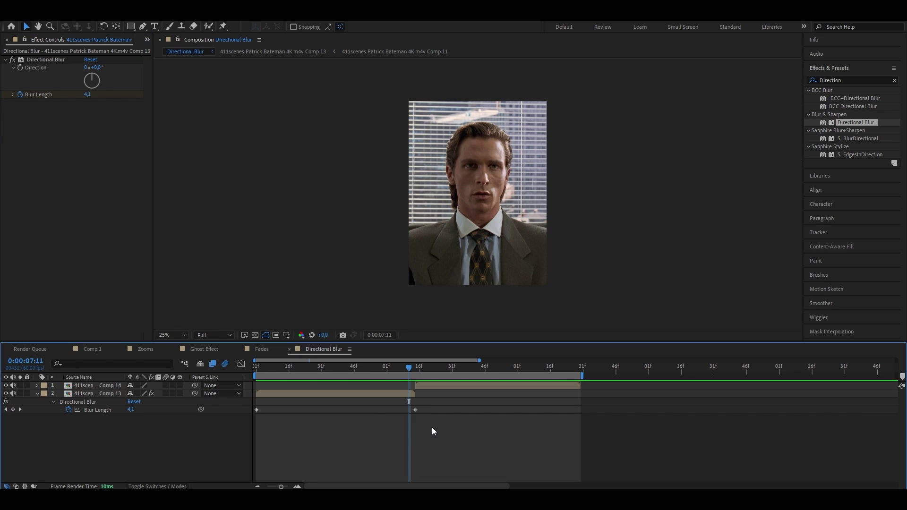
- Apply Easy Ease to both Blur Length keyframes
left_click_drag(432, 427, 255, 402)
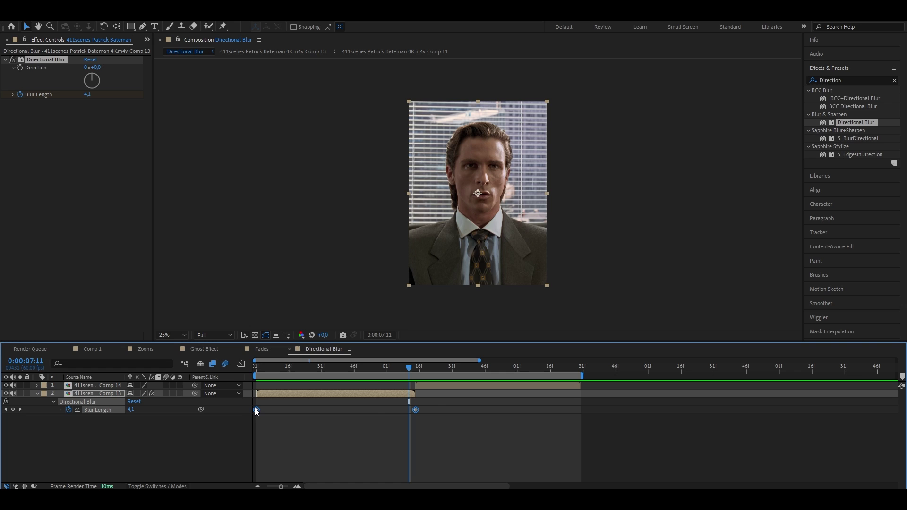
right_click(257, 410)
mouse_move(271, 403)
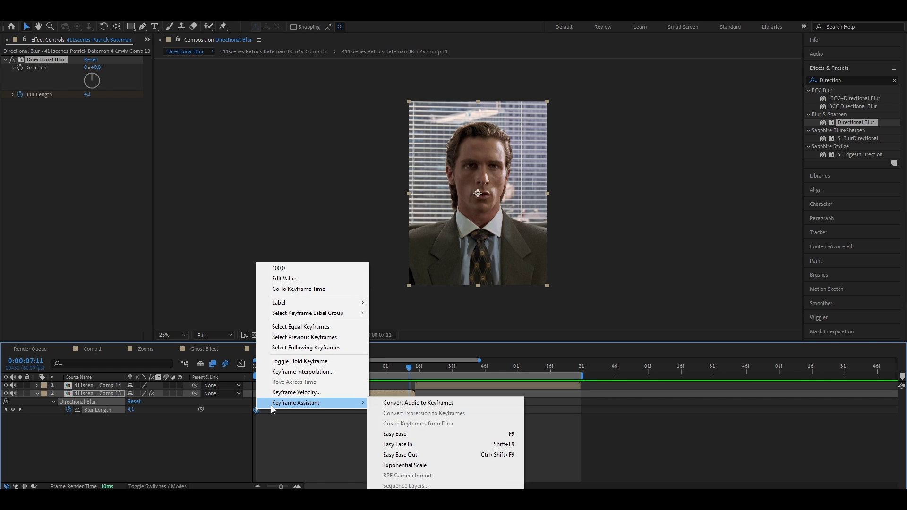
left_click(391, 434)
- In the Graph Editor, drag the Bezier handles so the blur drops steeply after the start
left_click(241, 364)
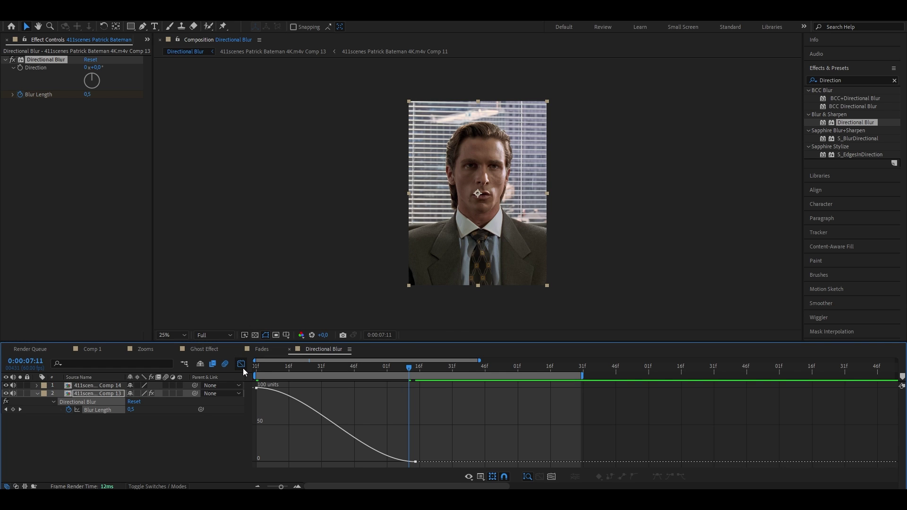
right_click(325, 397)
left_click(347, 303)
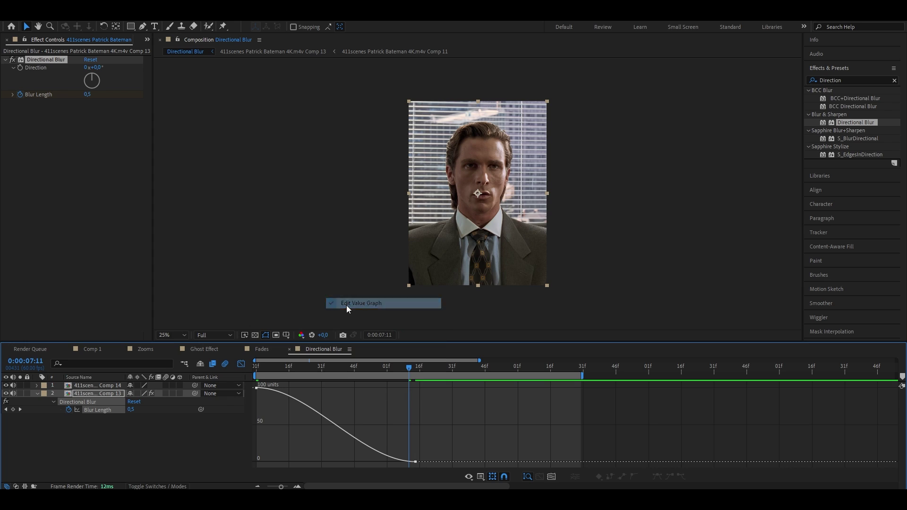
left_click(259, 390)
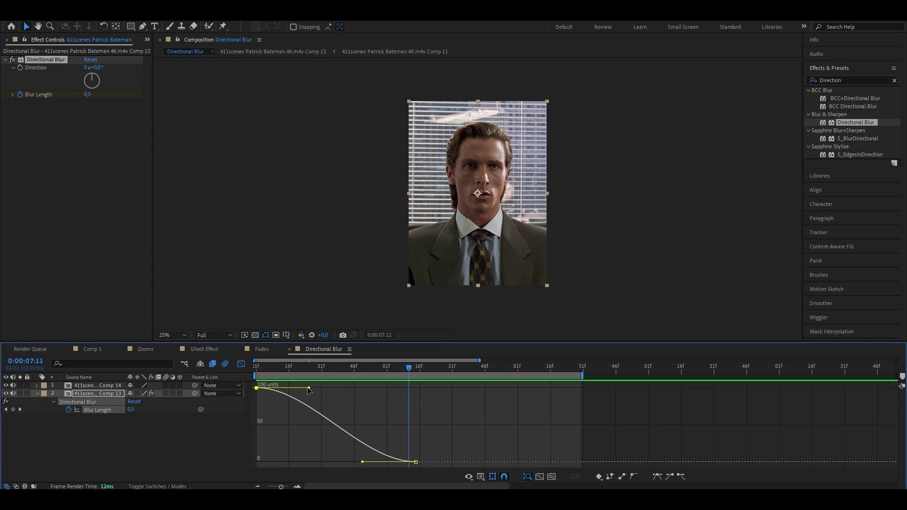
left_click_drag(309, 389, 258, 459)
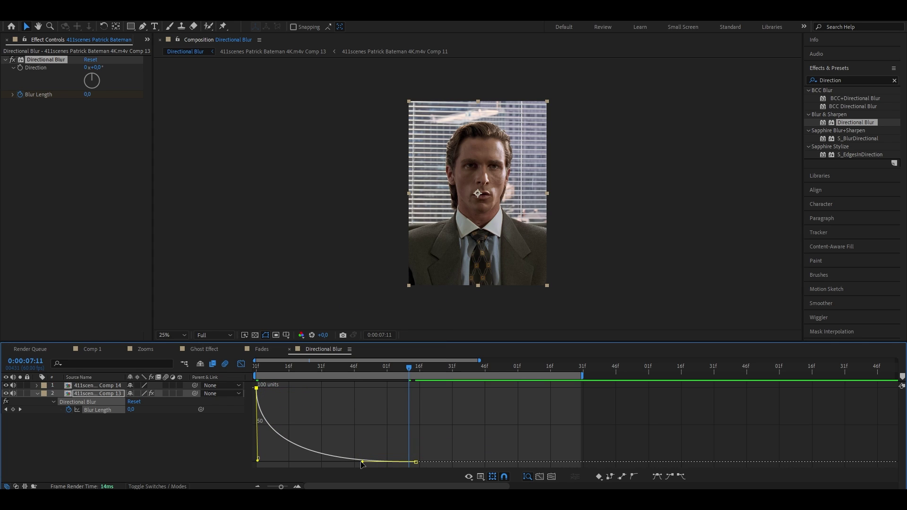
left_click_drag(362, 462, 319, 462)
key("Home")
left_click(242, 365)
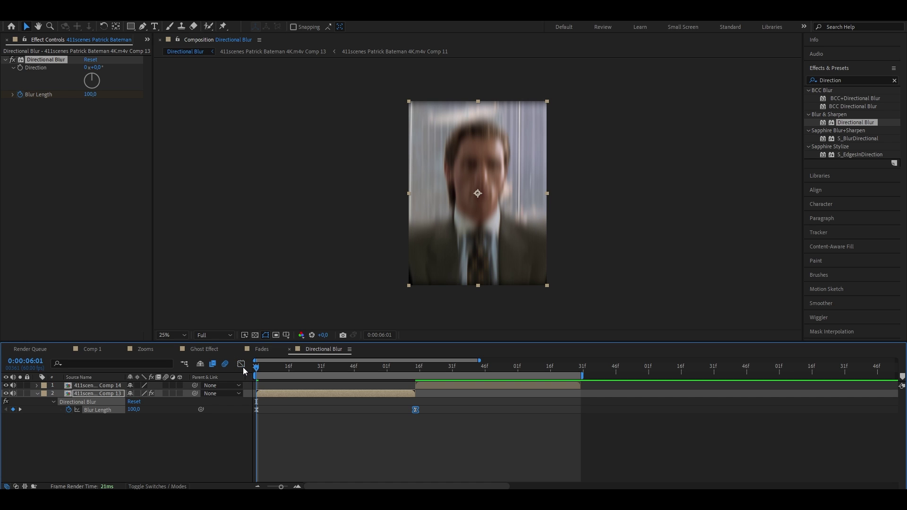
left_click(280, 444)
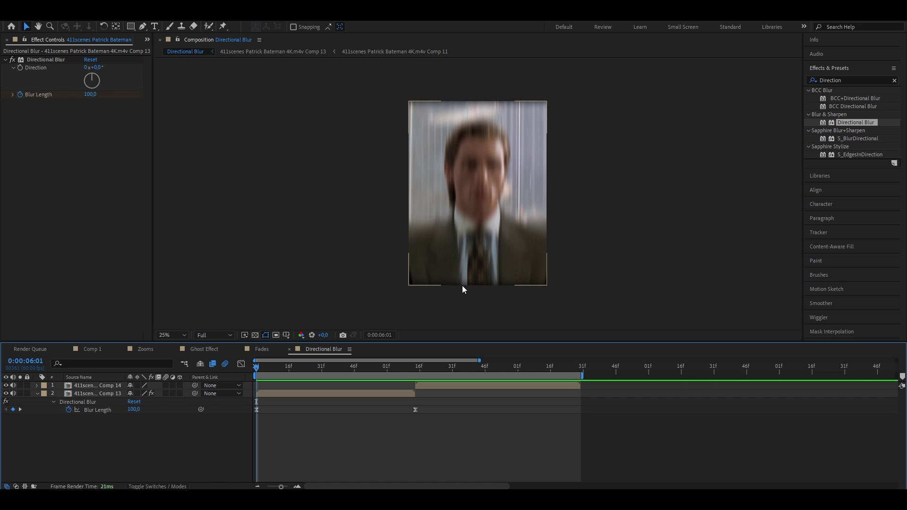
- Apply Motion Tile to the Comp 13 clip with an Output Height of 250
left_click(856, 80)
type("motion tile")
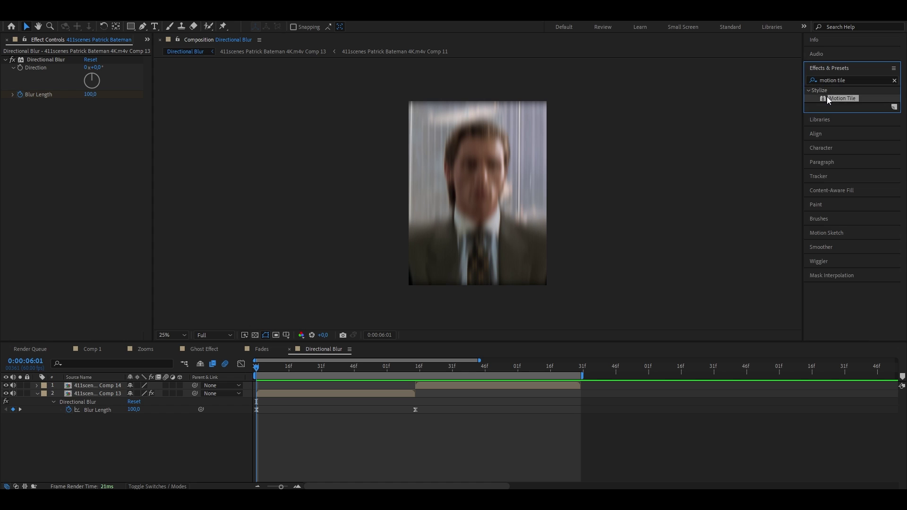
left_click_drag(842, 99, 281, 393)
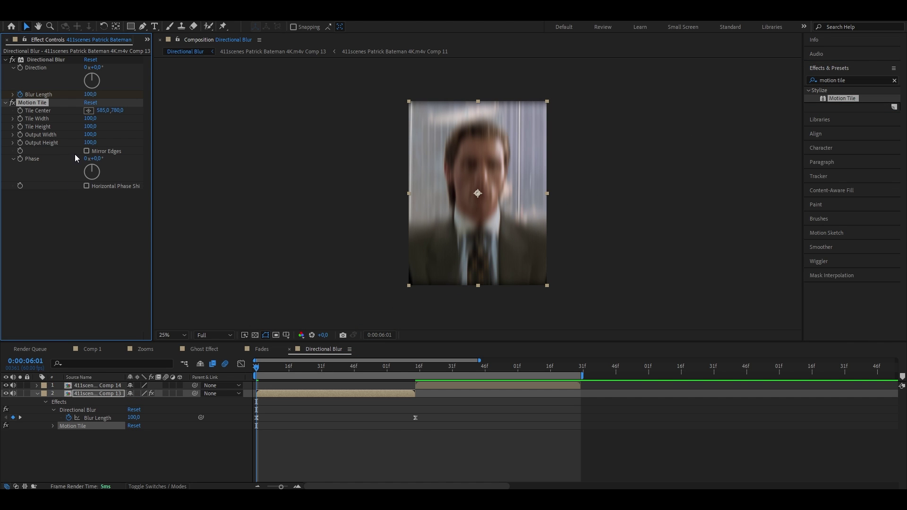
left_click(89, 143)
type("250")
key("Return")
- Move Motion Tile above Directional Blur, select both effects, and target Comp 14 at 0:00:07:14
left_click_drag(39, 104, 35, 61)
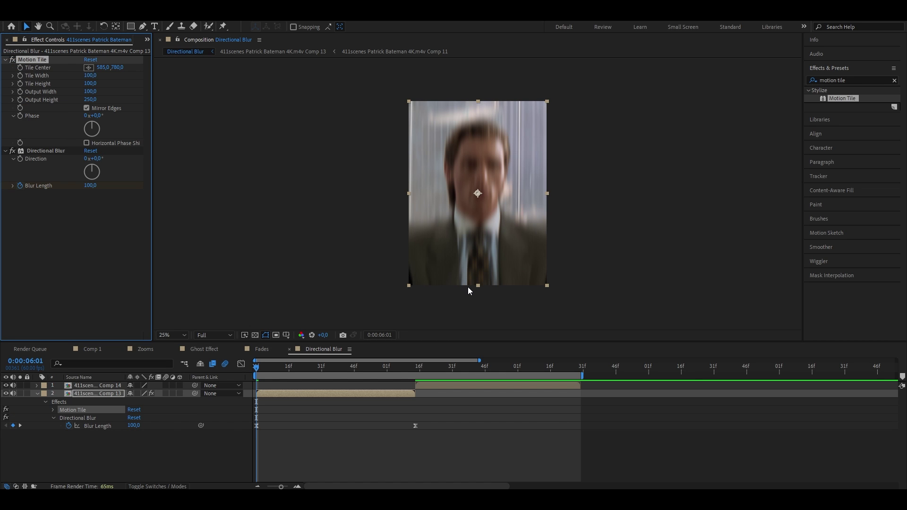
left_click(318, 418)
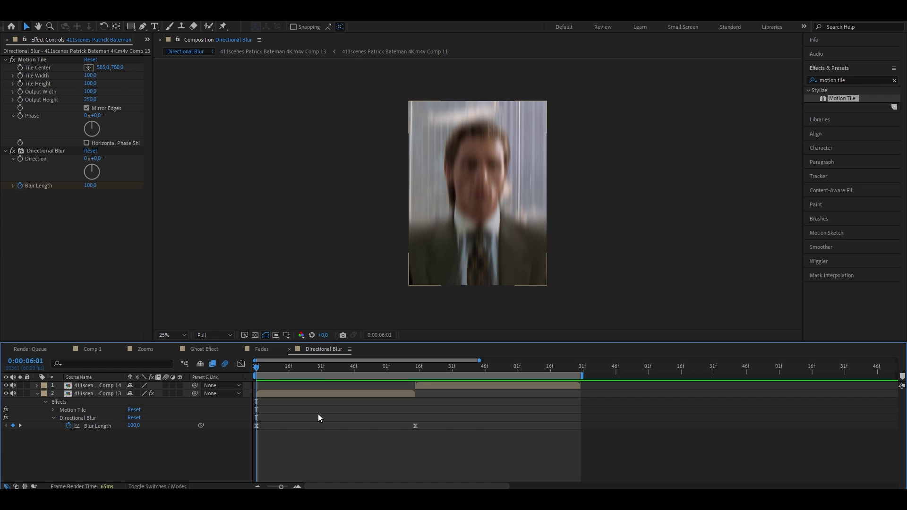
left_click_drag(446, 443, 250, 422)
left_click(97, 221)
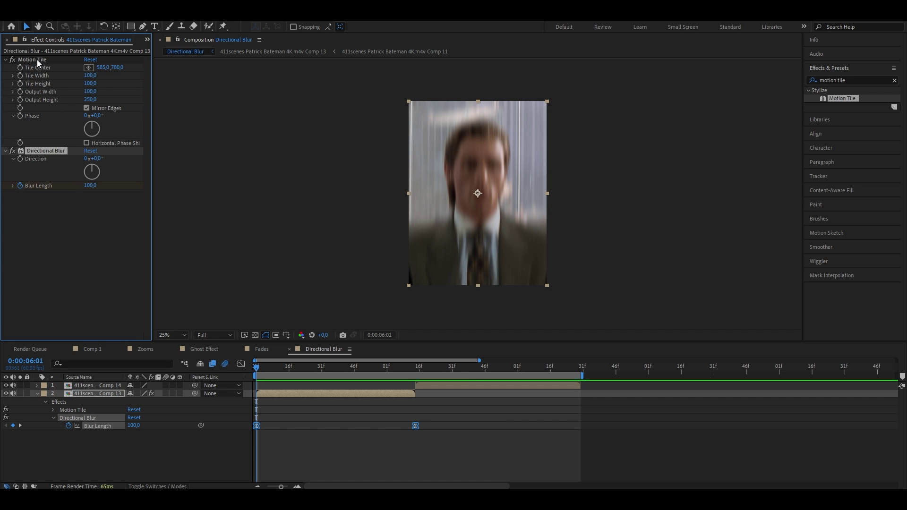
left_click(38, 60)
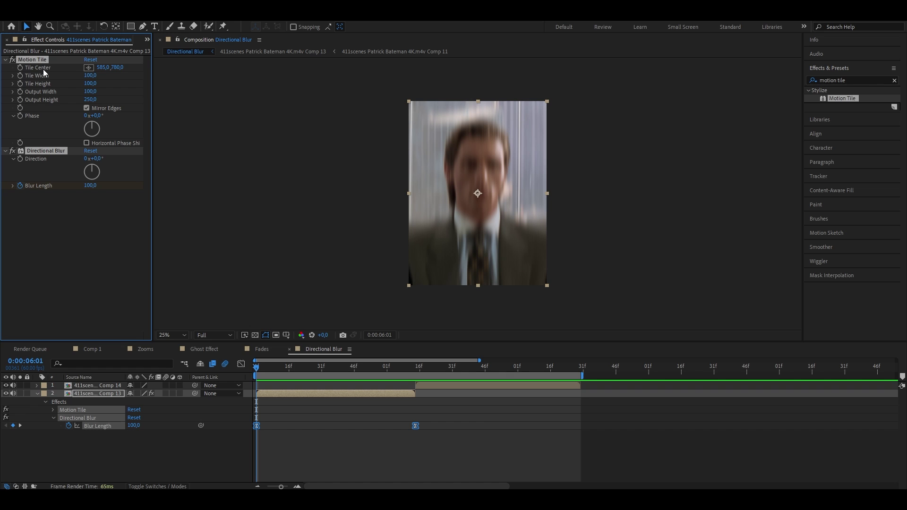
left_click(414, 368)
left_click(423, 385)
- Paste Motion Tile and Directional Blur onto Comp 14, end the blur at 0:00:08:27, and preview it
key("ctrl+v")
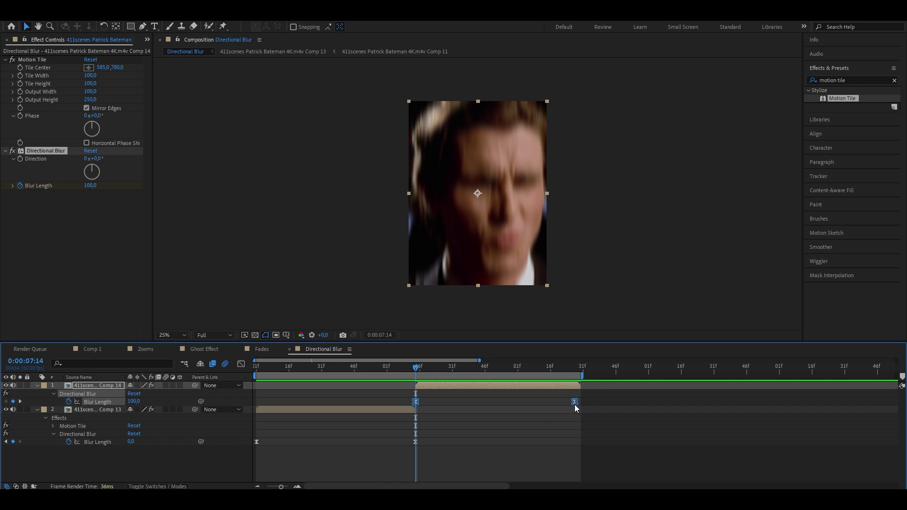
left_click_drag(574, 405, 581, 413)
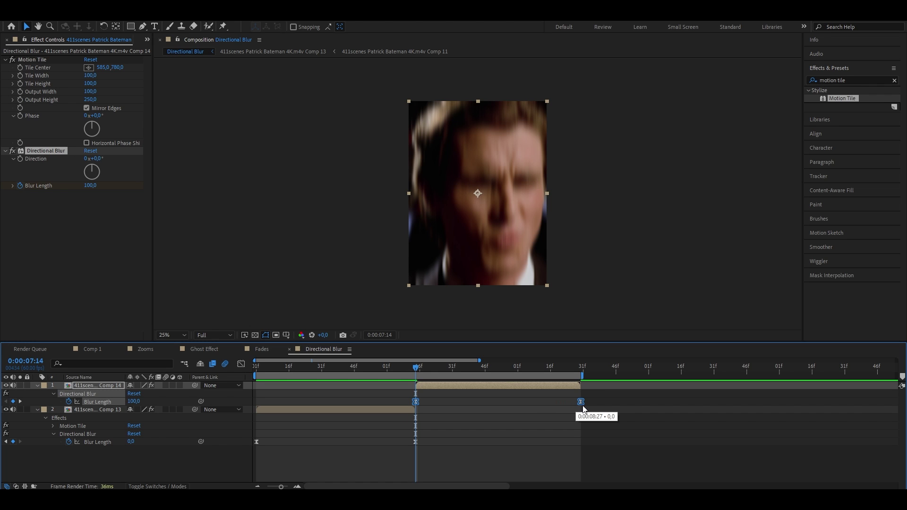
left_click(373, 461)
key("u")
key("space")
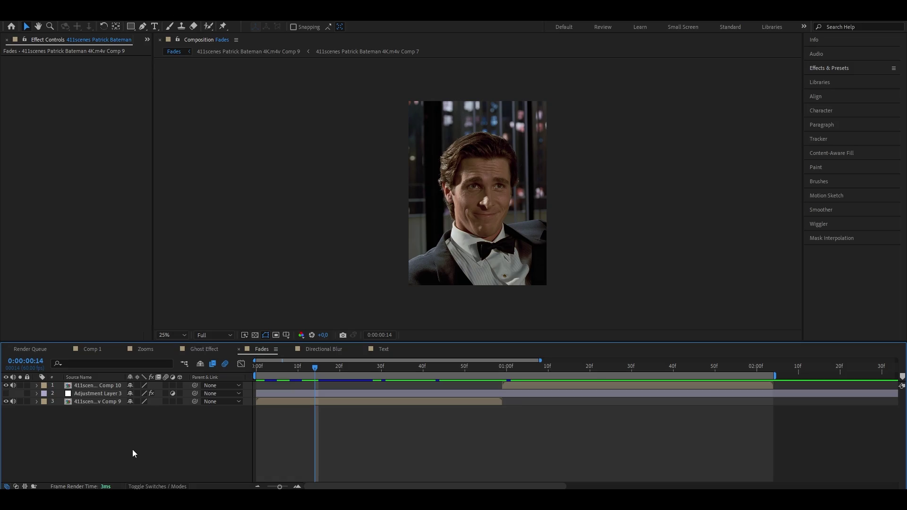
left_click(6, 394)
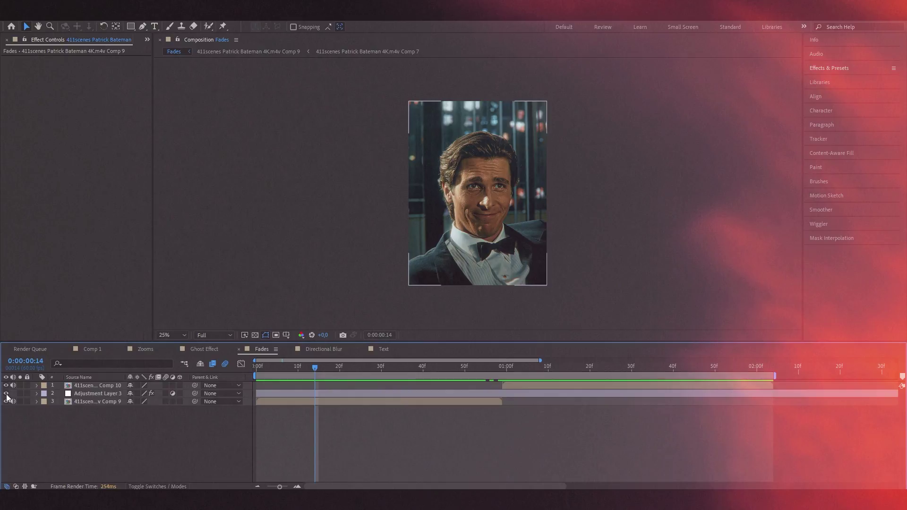